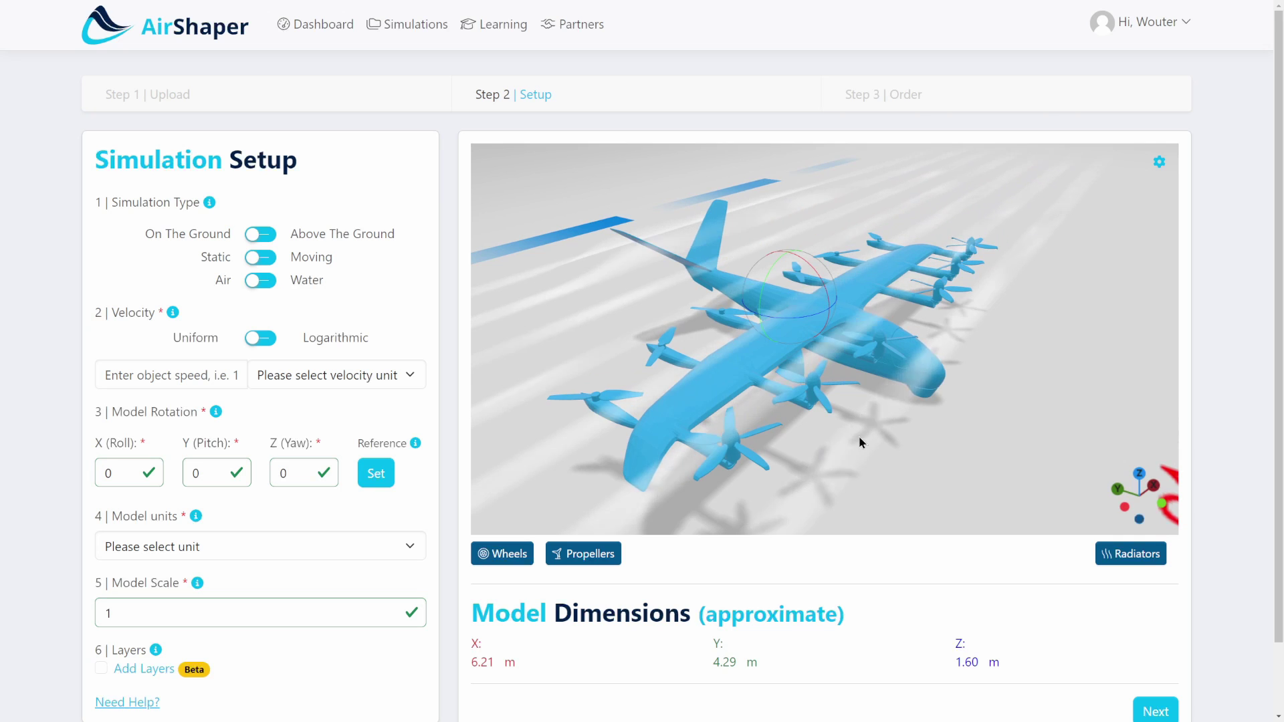
scroll(860, 438, up, 3)
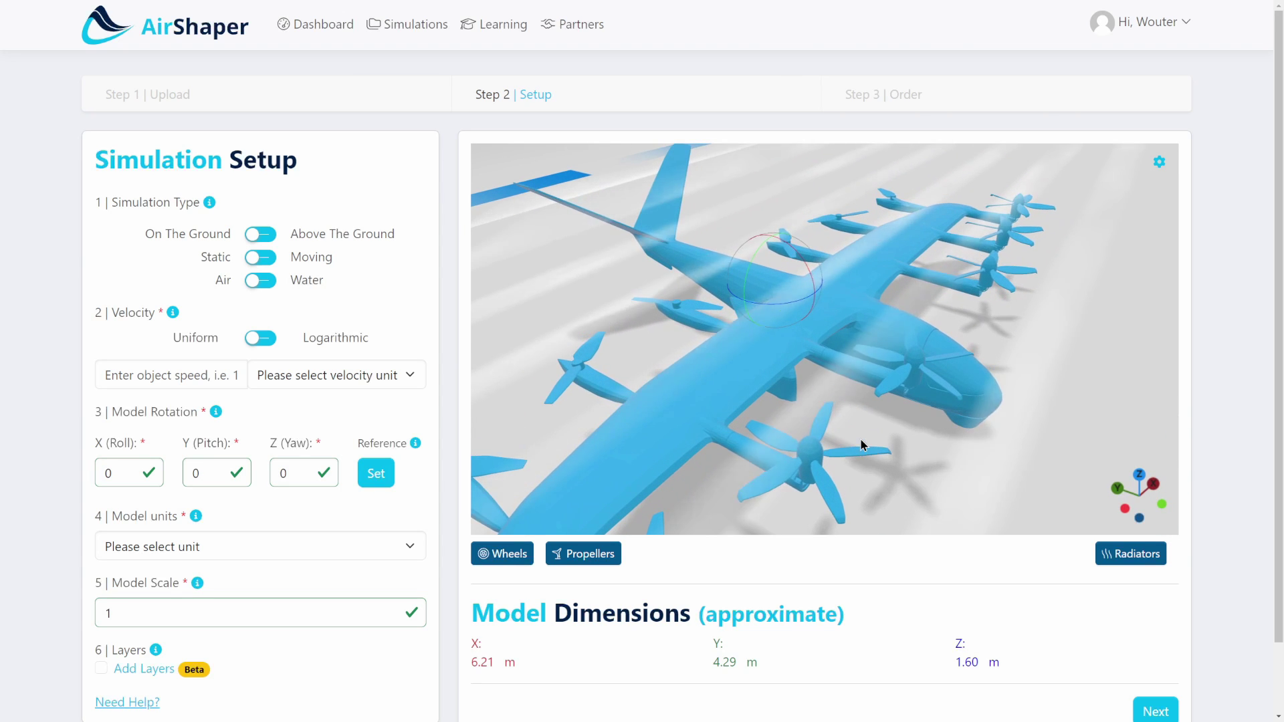
scroll(925, 335, down, 2)
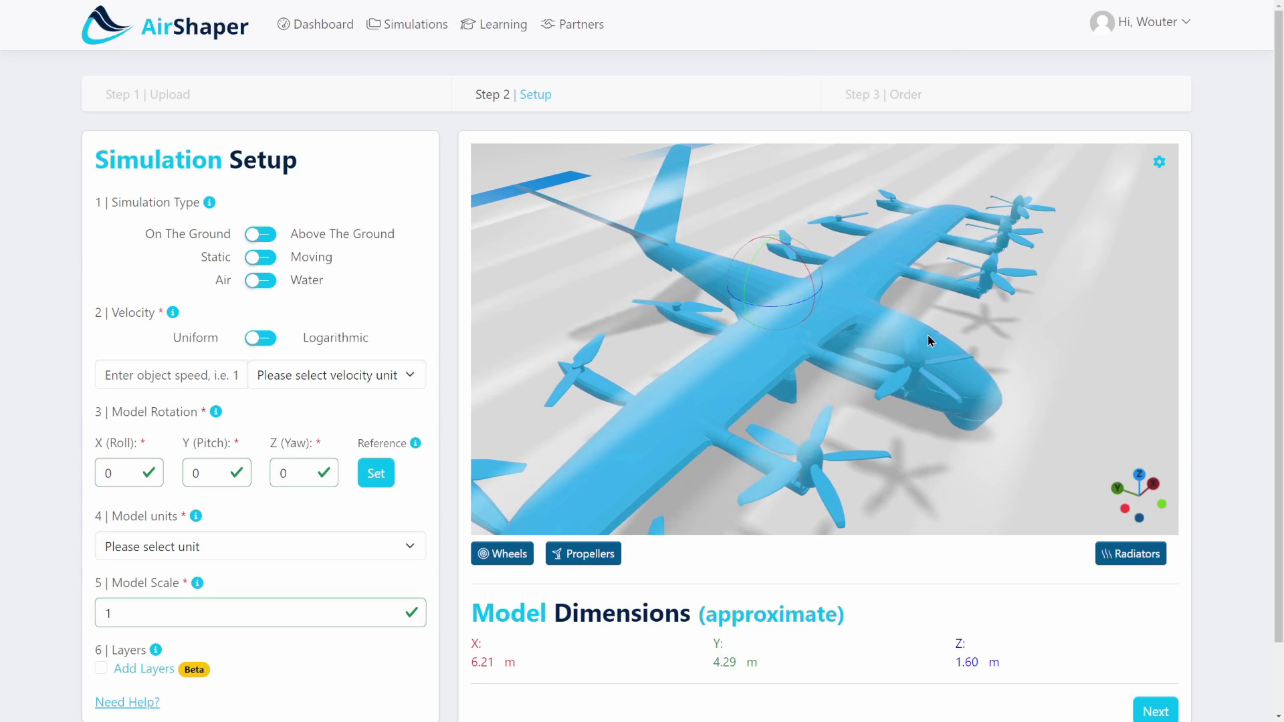
scroll(880, 367, down, 3)
mouse_move(902, 355)
mouse_down()
mouse_move(916, 345)
mouse_move(881, 358)
mouse_up()
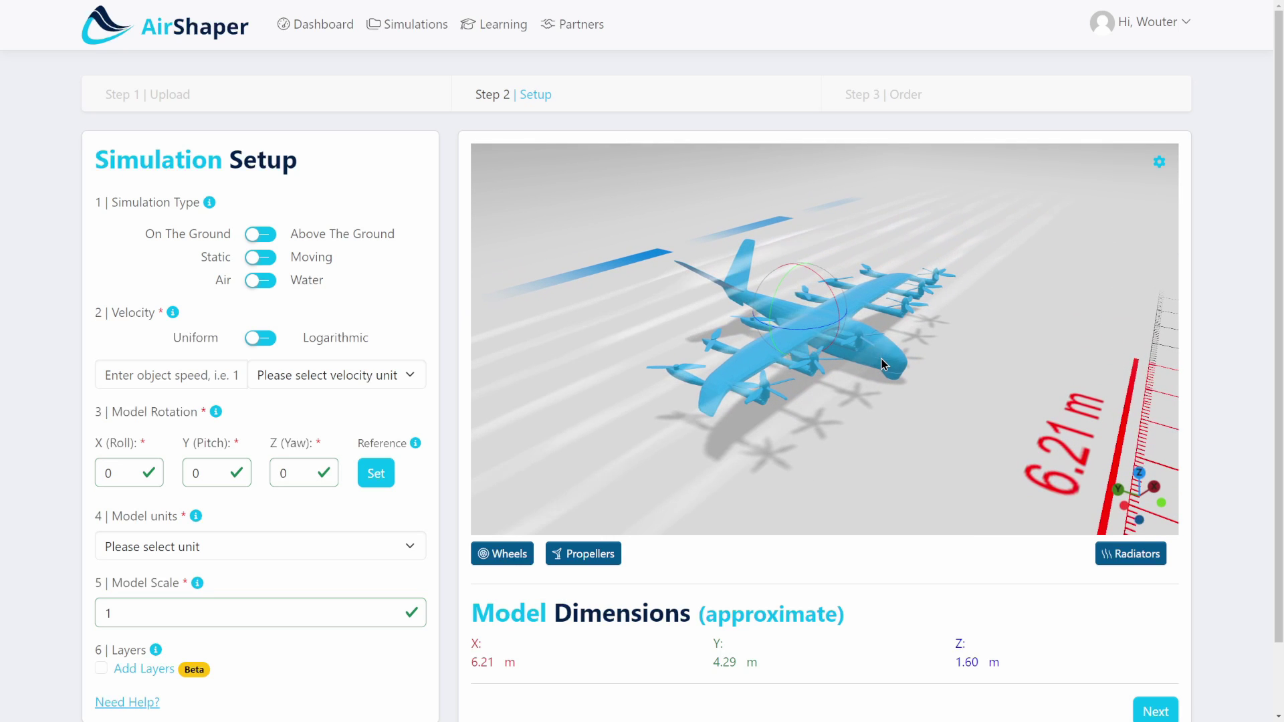
click(258, 235)
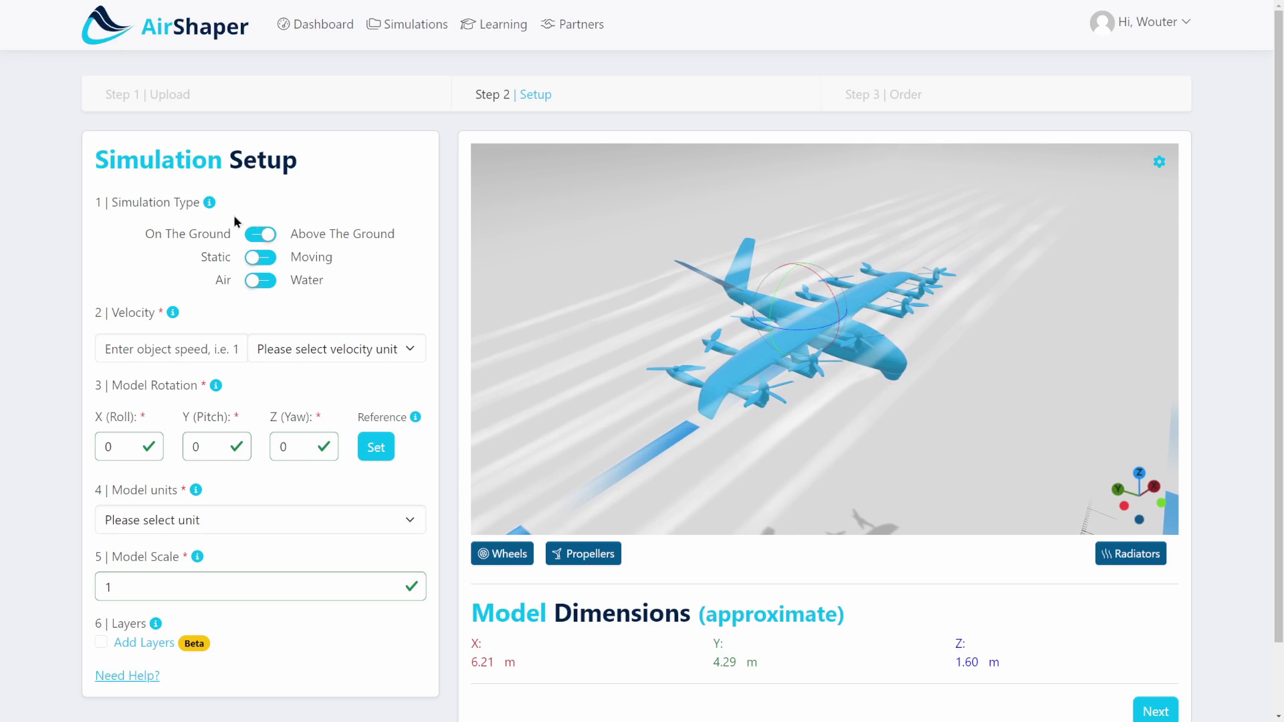
click(249, 236)
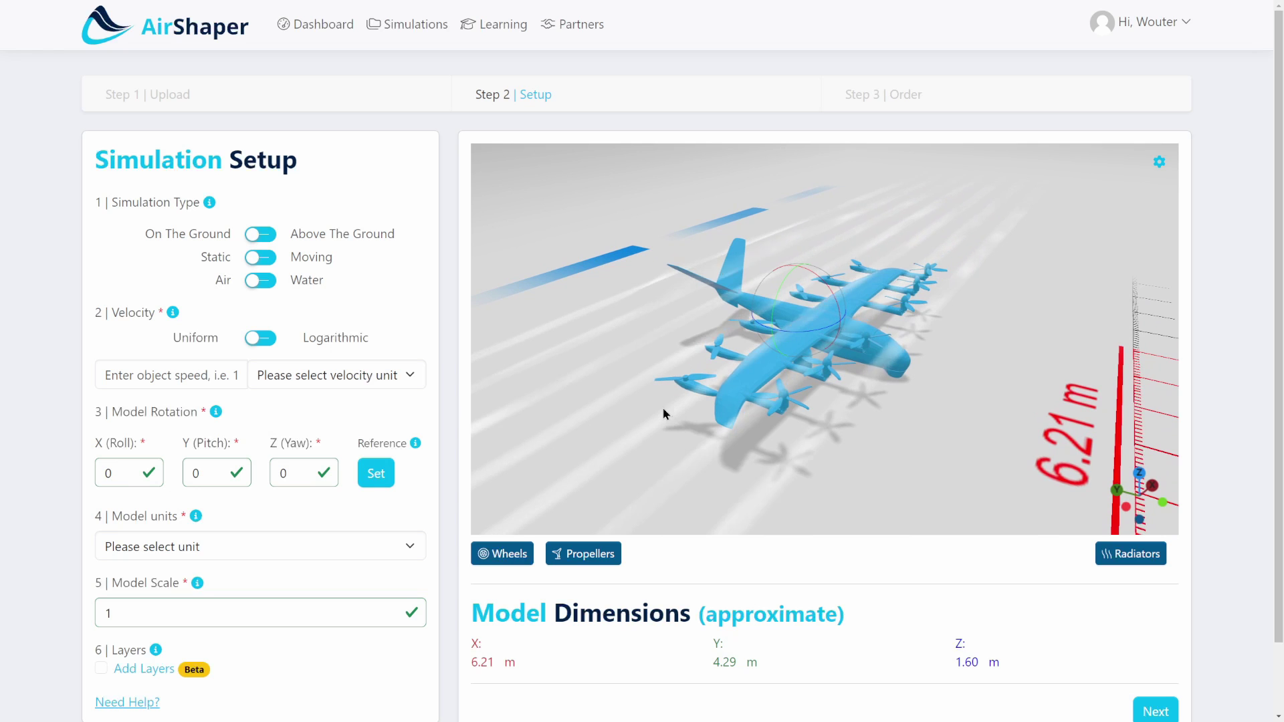
drag(669, 379, 855, 411)
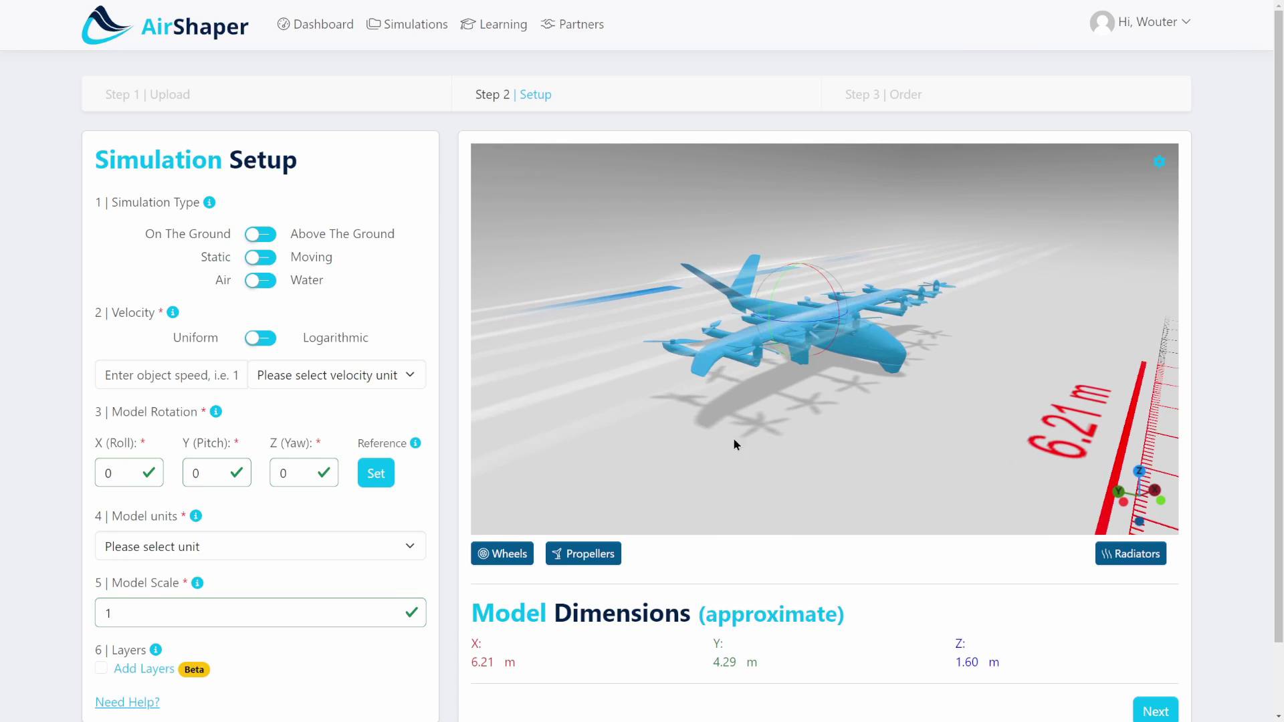
drag(778, 444, 676, 403)
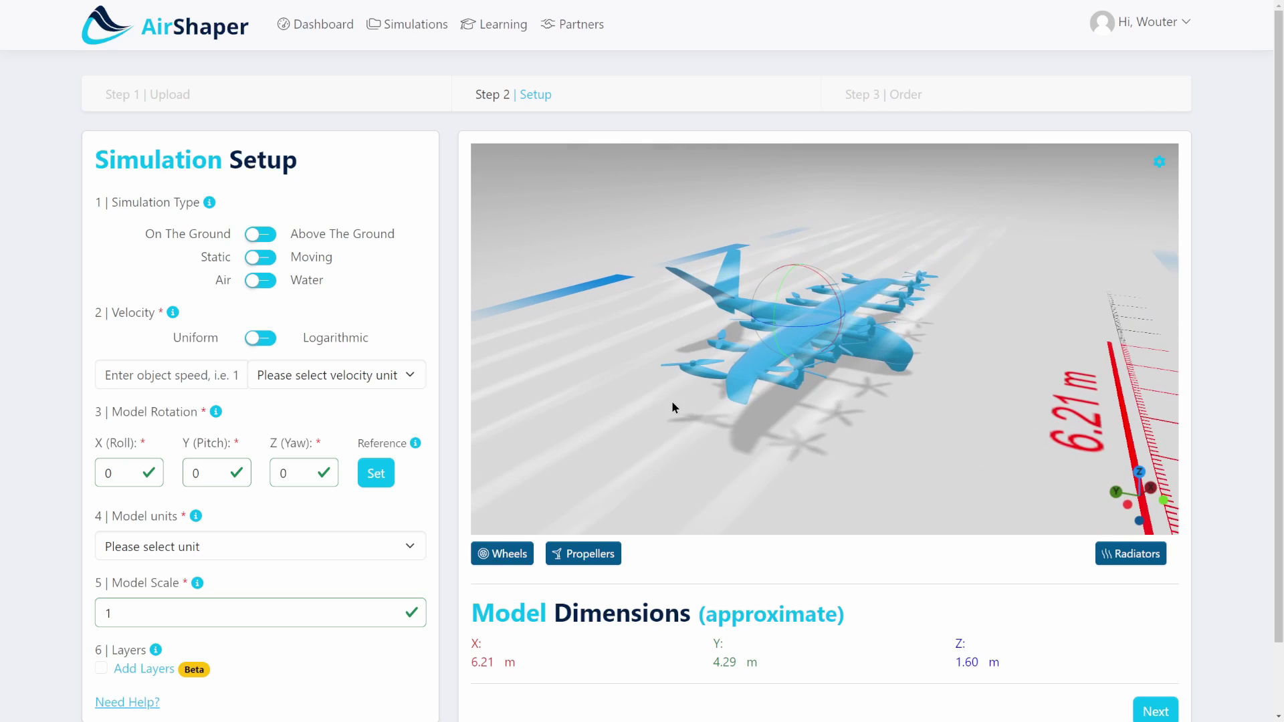
Step: Place the eVTOL above the ground, yaw it -90° and set that as its reference orientation
click(261, 235)
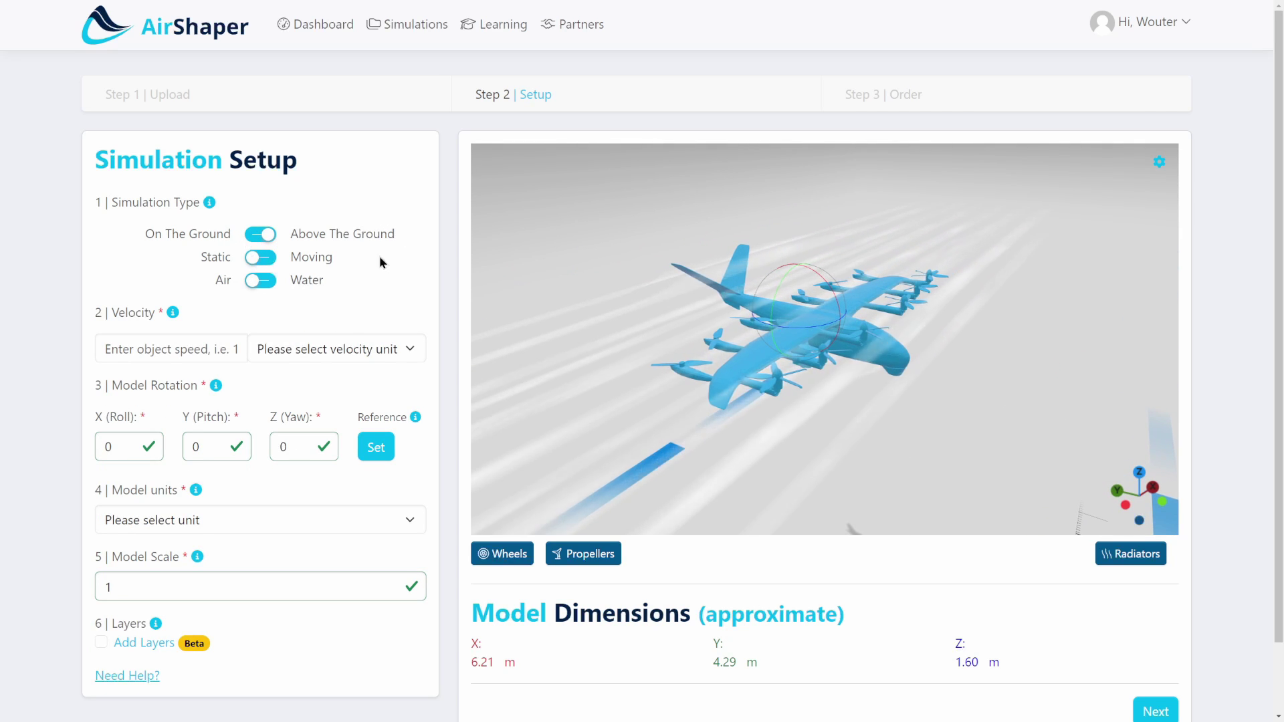
drag(813, 331, 664, 331)
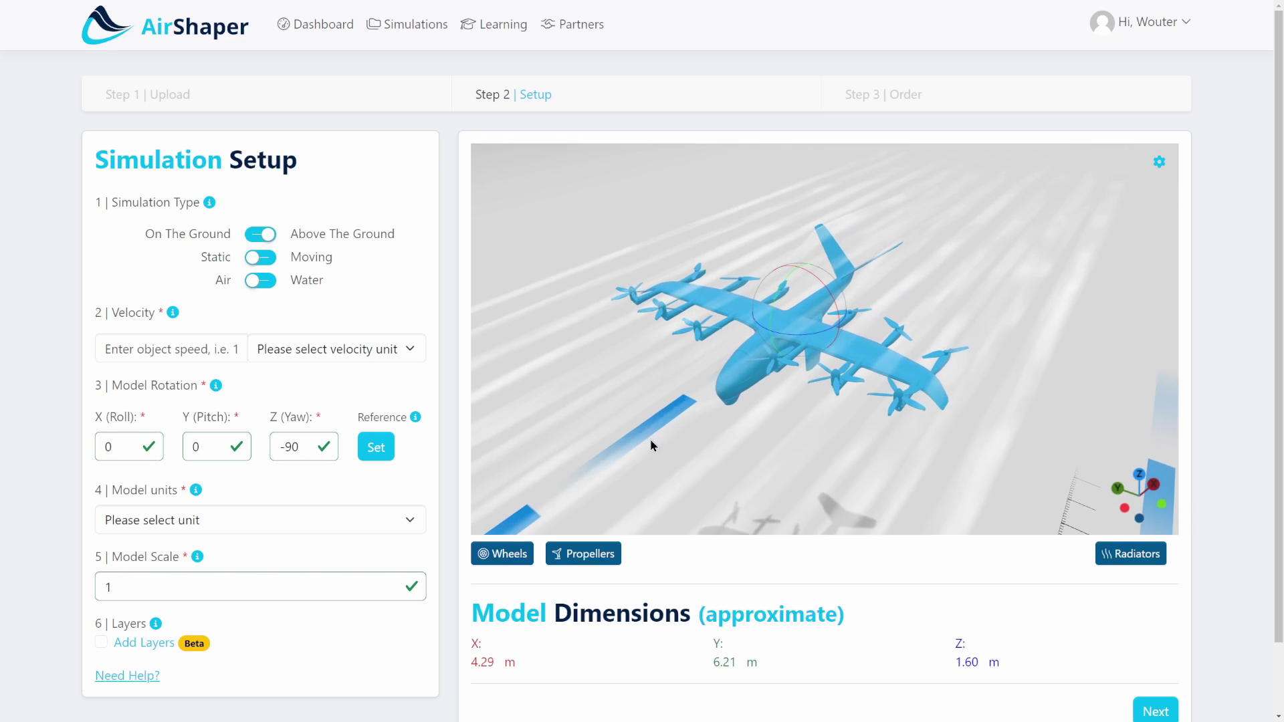
click(384, 447)
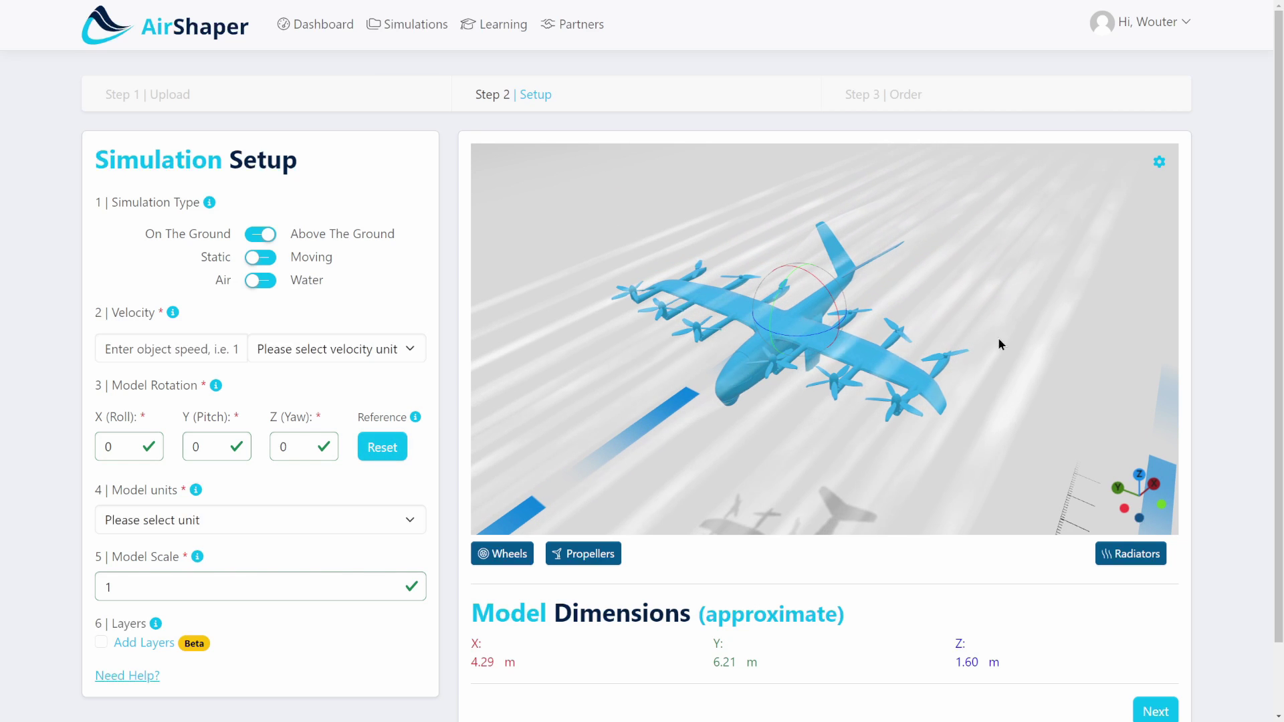
drag(732, 219, 621, 367)
Step: Set the object speed to 0 in meters per second
click(312, 345)
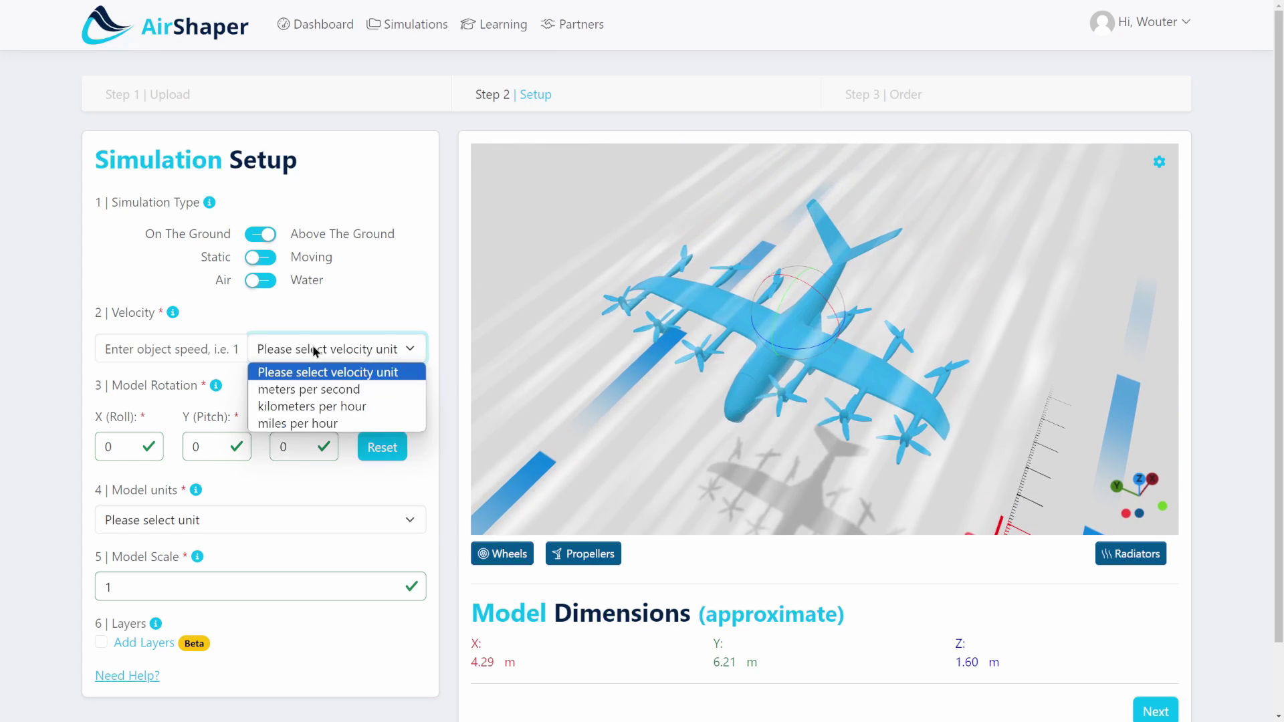
click(292, 394)
click(210, 357)
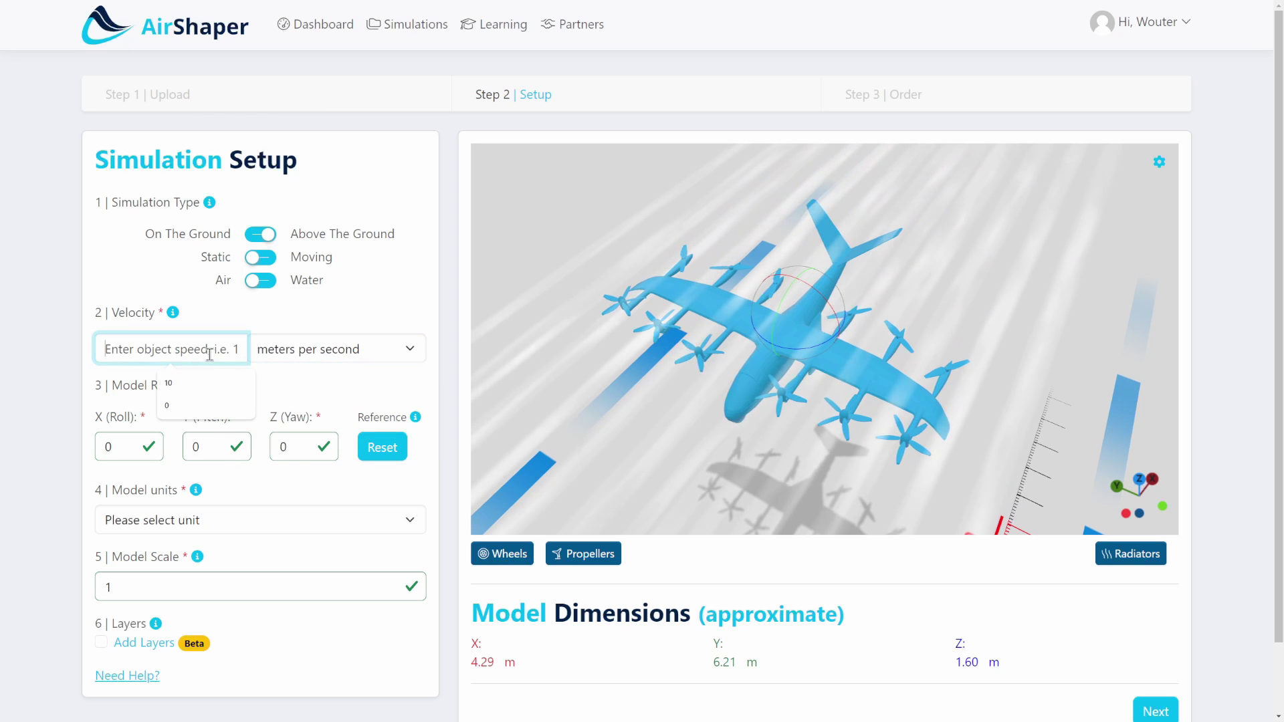
text(0)
click(49, 355)
scroll(681, 375, down, 5)
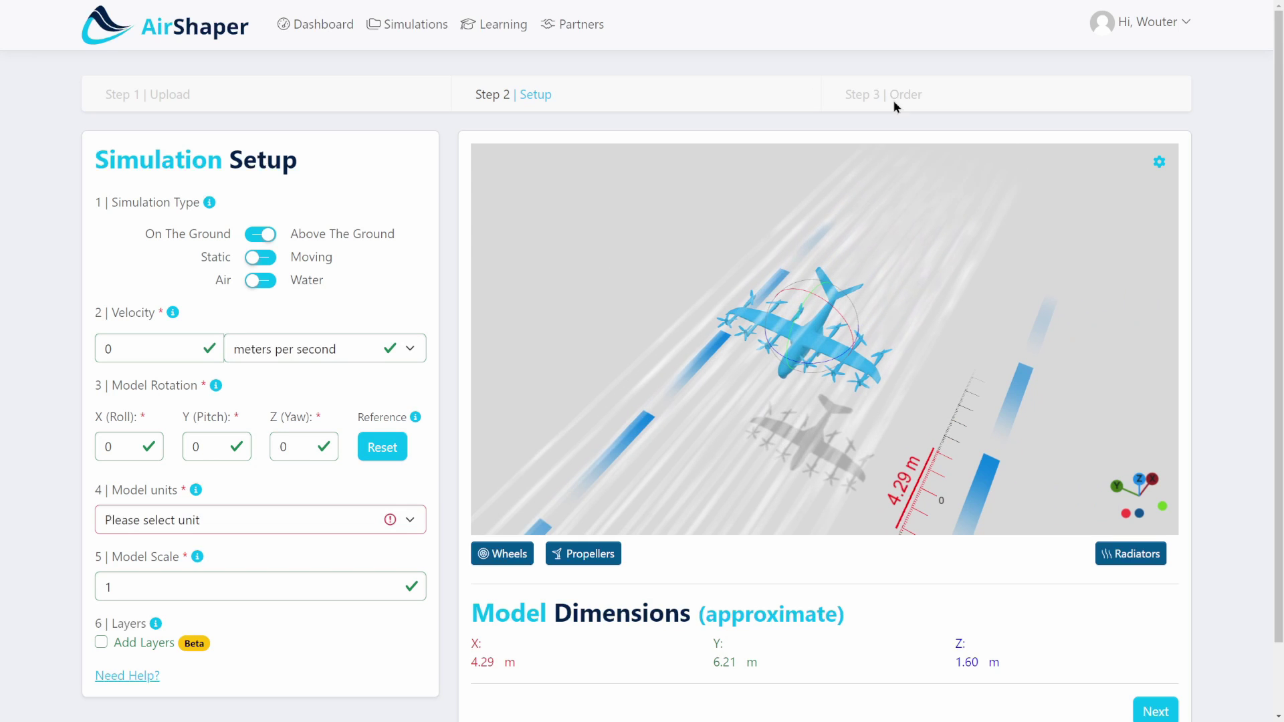
drag(679, 217, 745, 375)
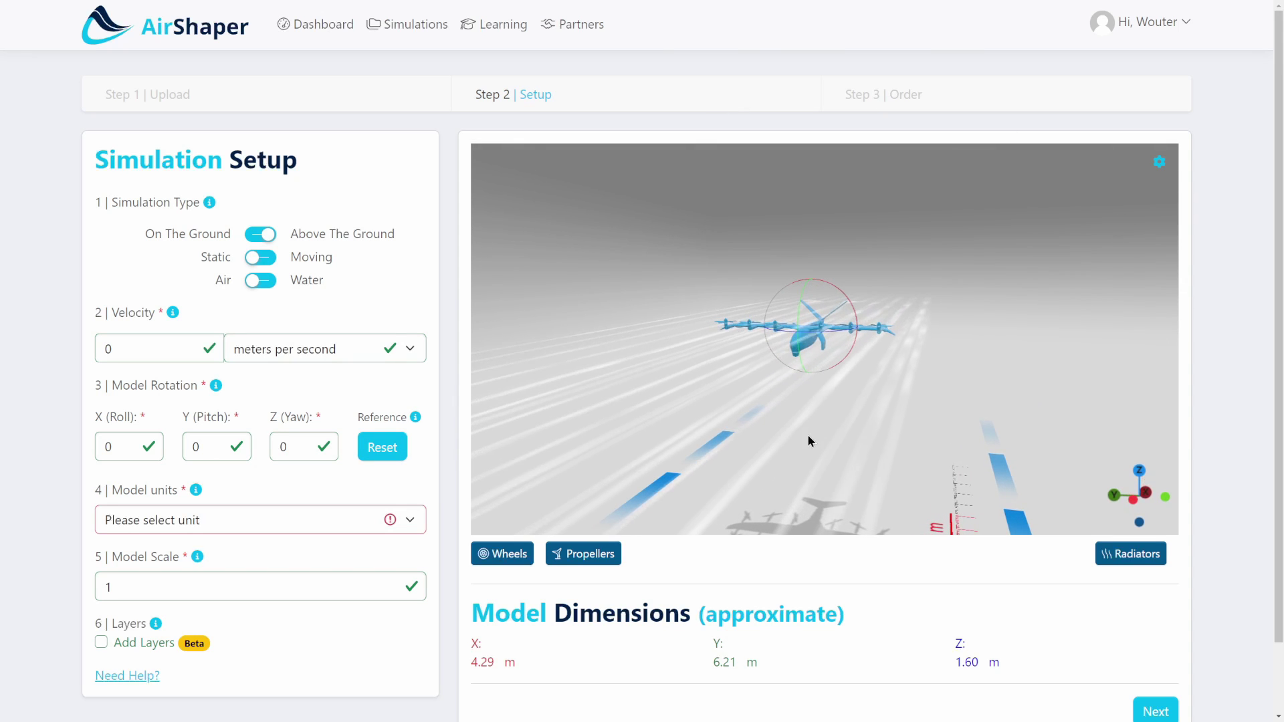
drag(808, 434, 808, 384)
drag(848, 337, 485, 354)
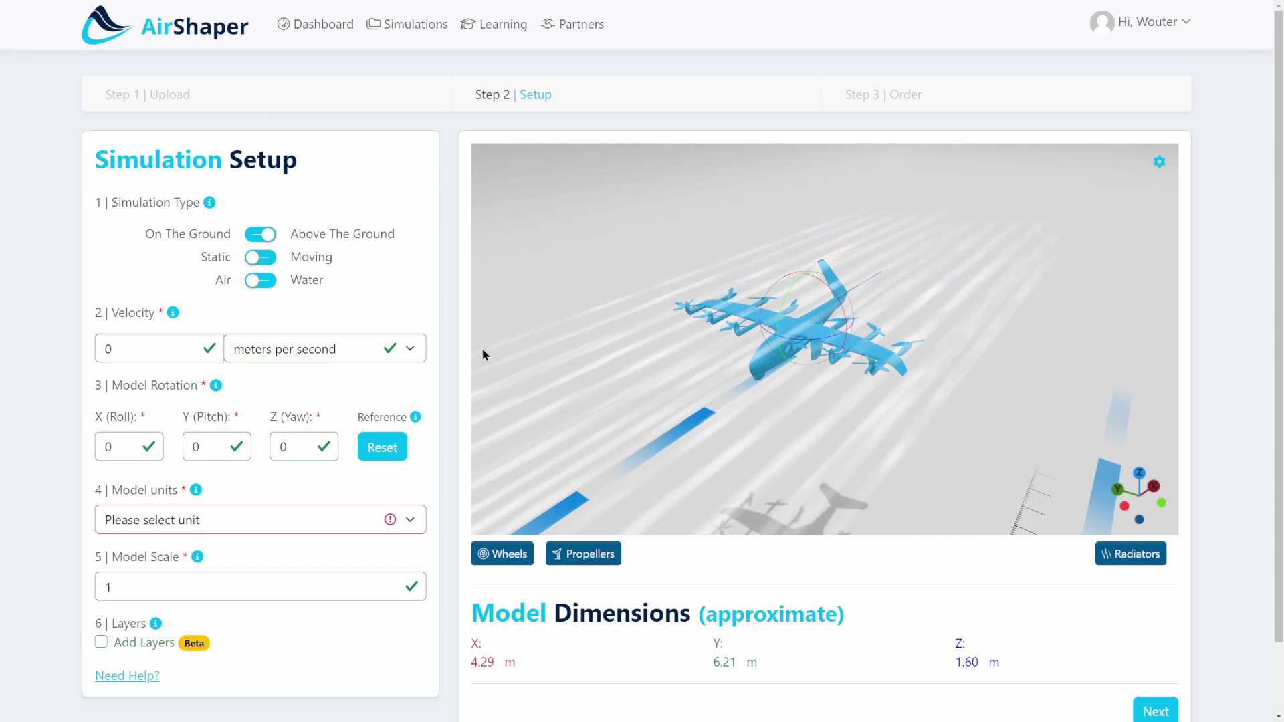
Step: Set model units to meter and model scale to 2, doubling the aircraft to 8.58 × 12.42 × 3.19 m
click(127, 520)
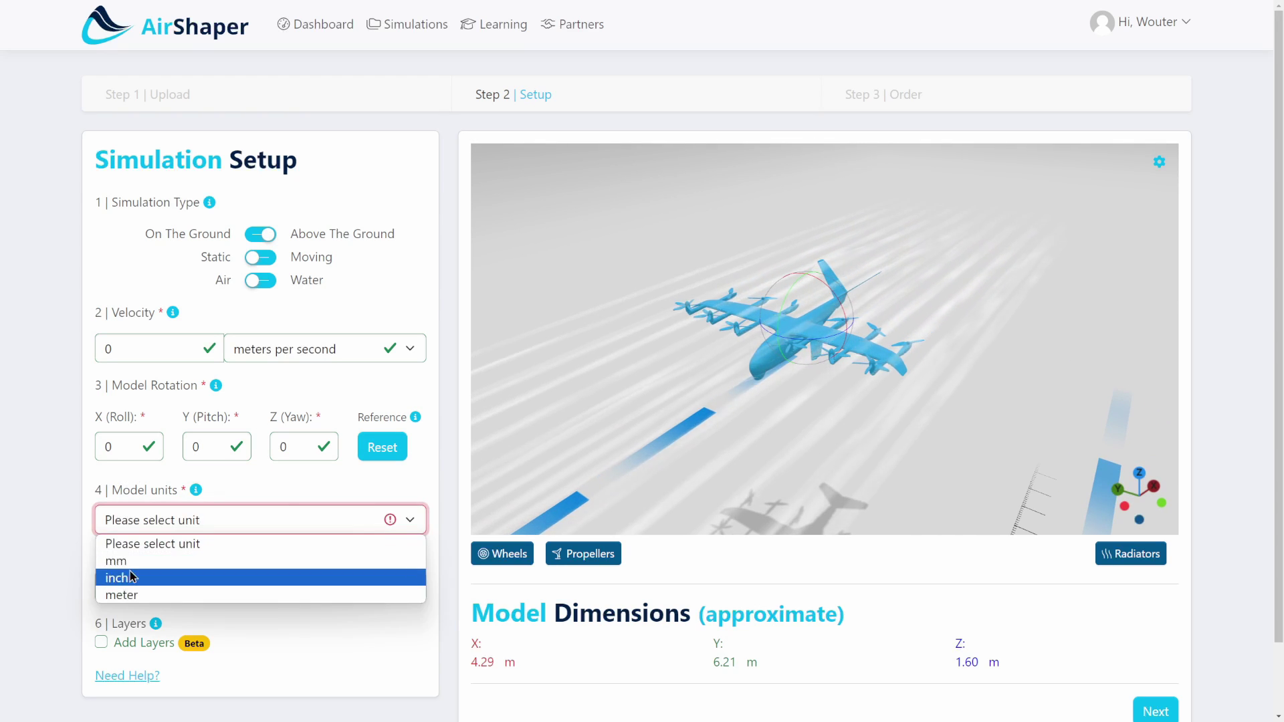
click(134, 593)
click(142, 585)
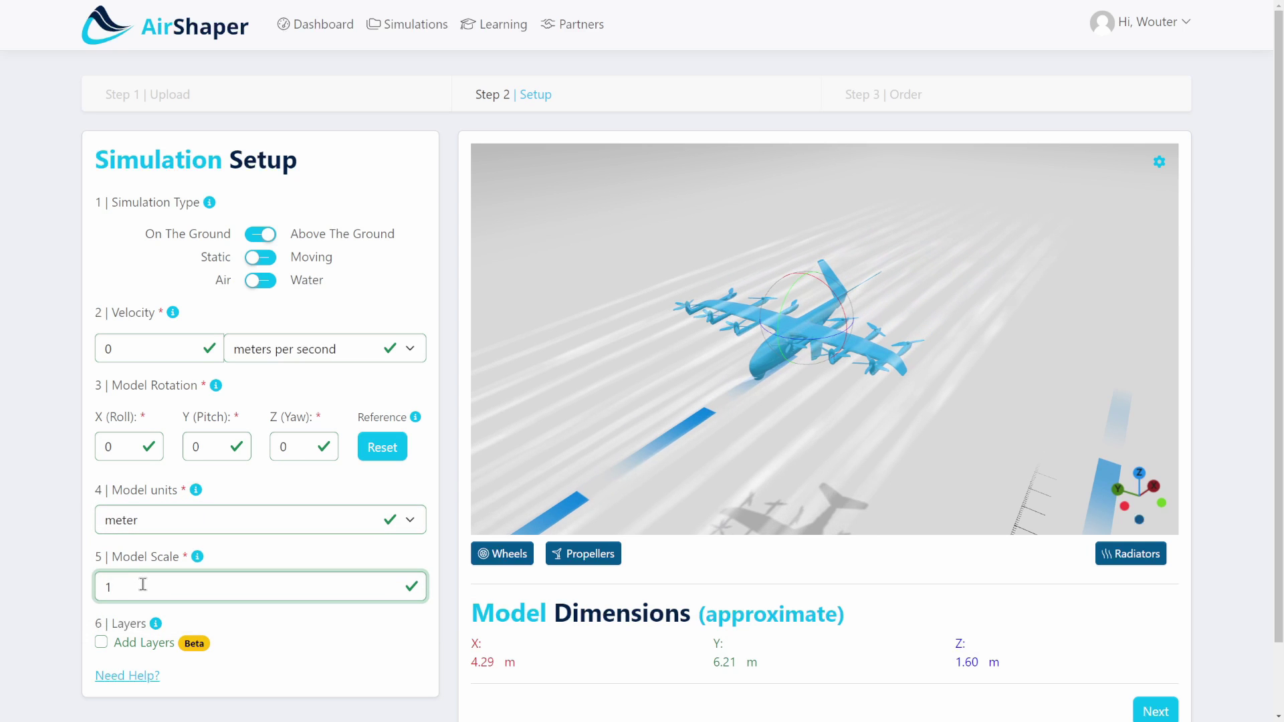
key(Tab)
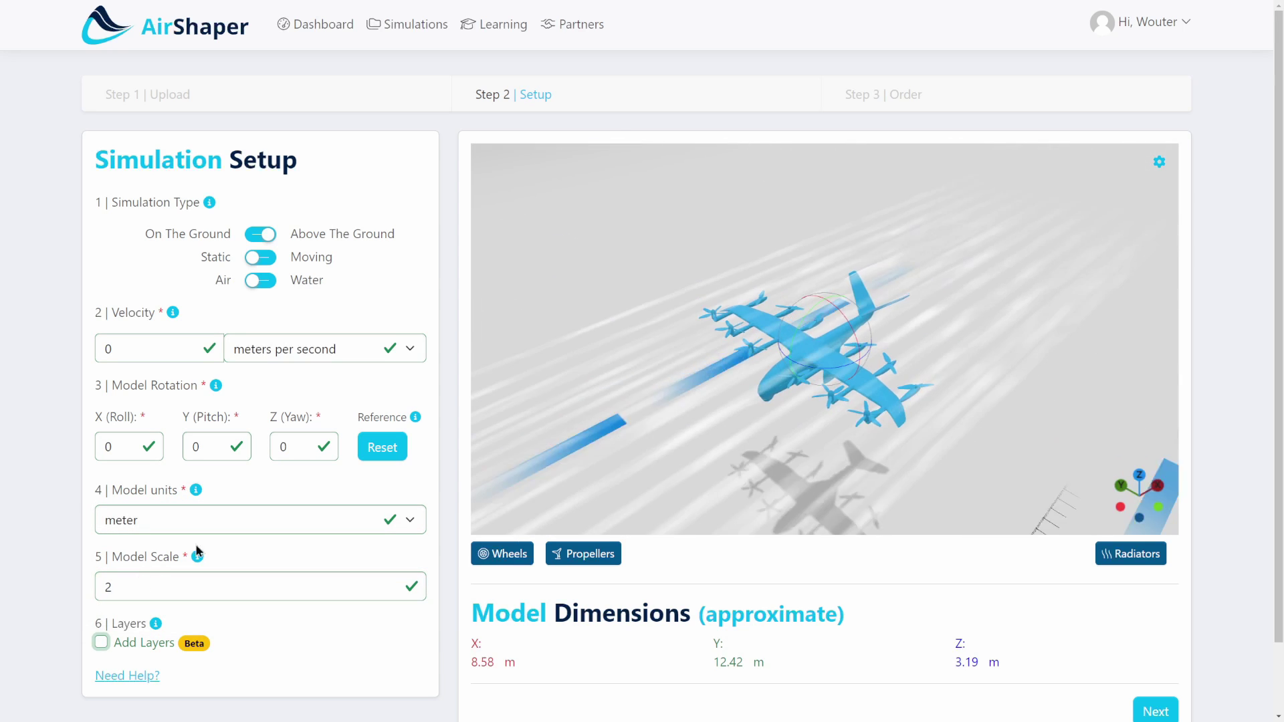
drag(629, 455, 699, 468)
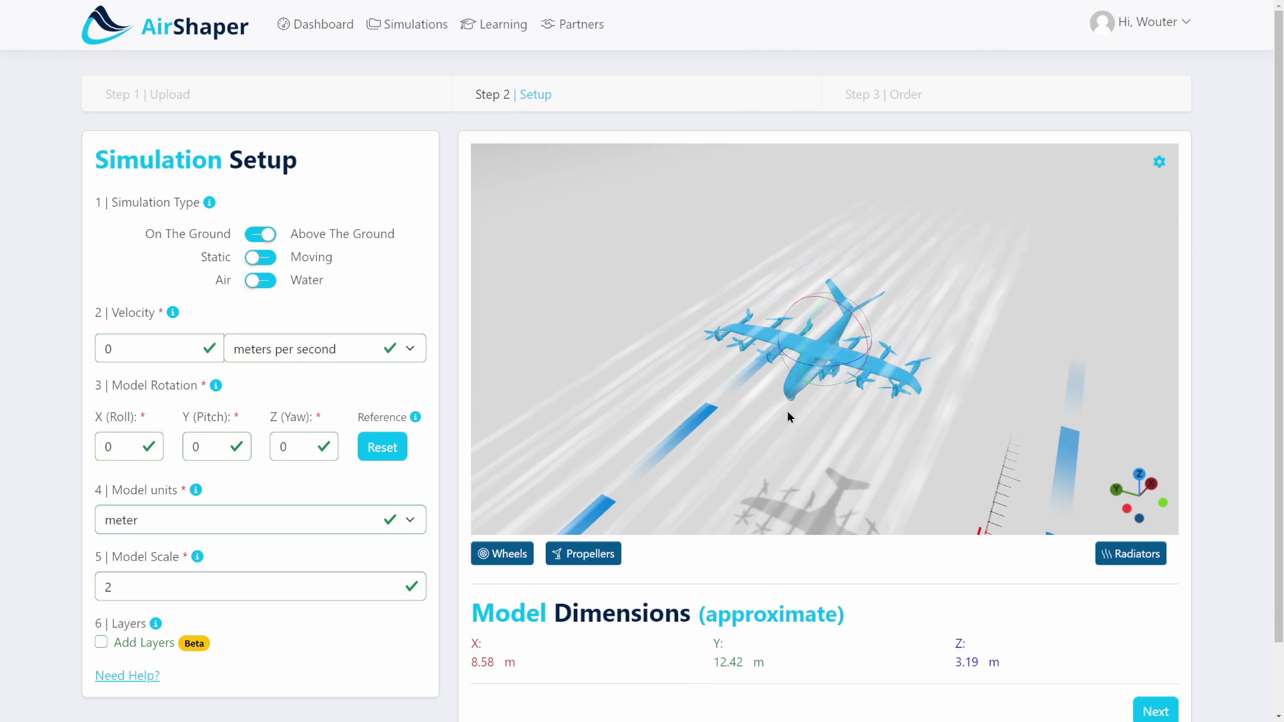
scroll(796, 417, up, 4)
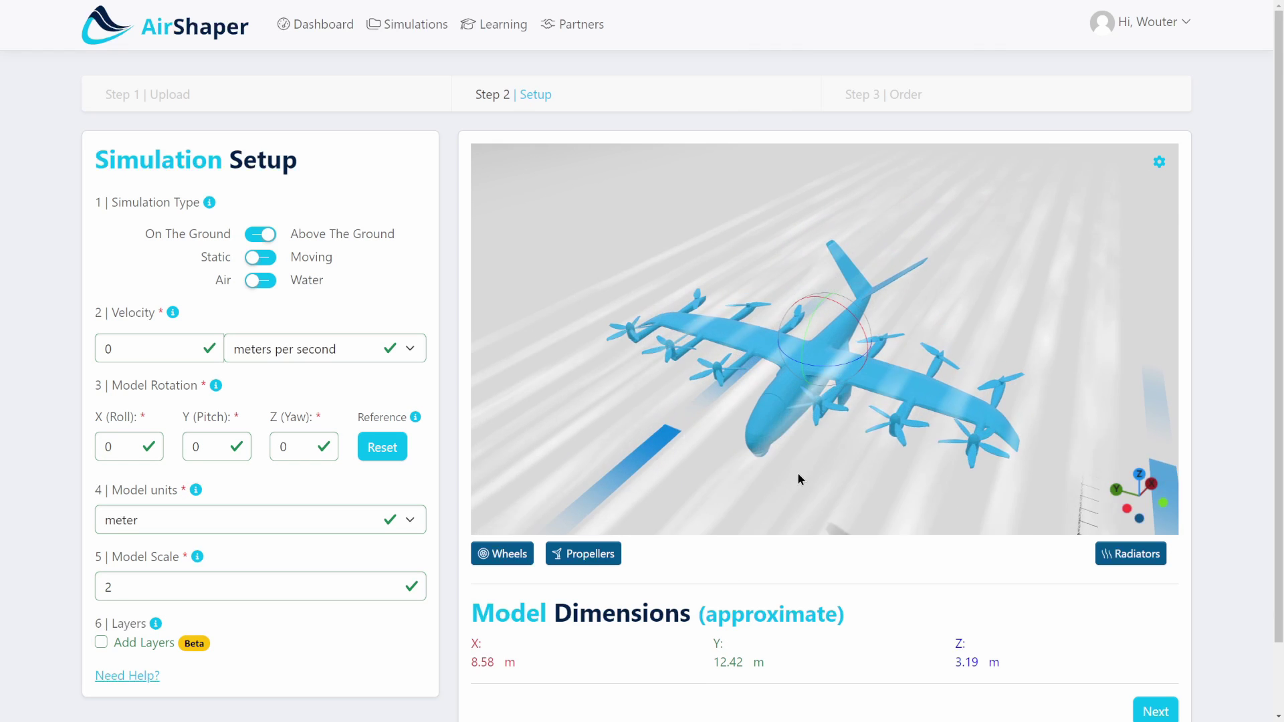
drag(797, 472, 784, 444)
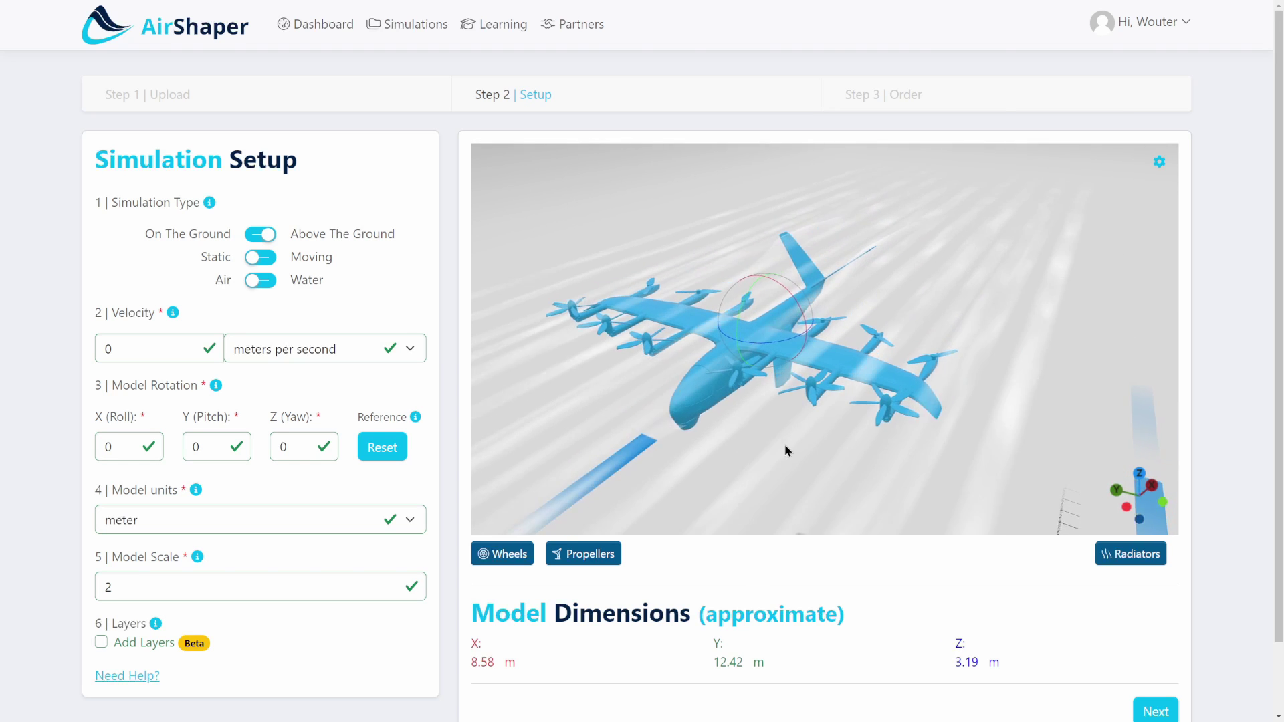
scroll(784, 446, up, 3)
right_drag(784, 468, 716, 435)
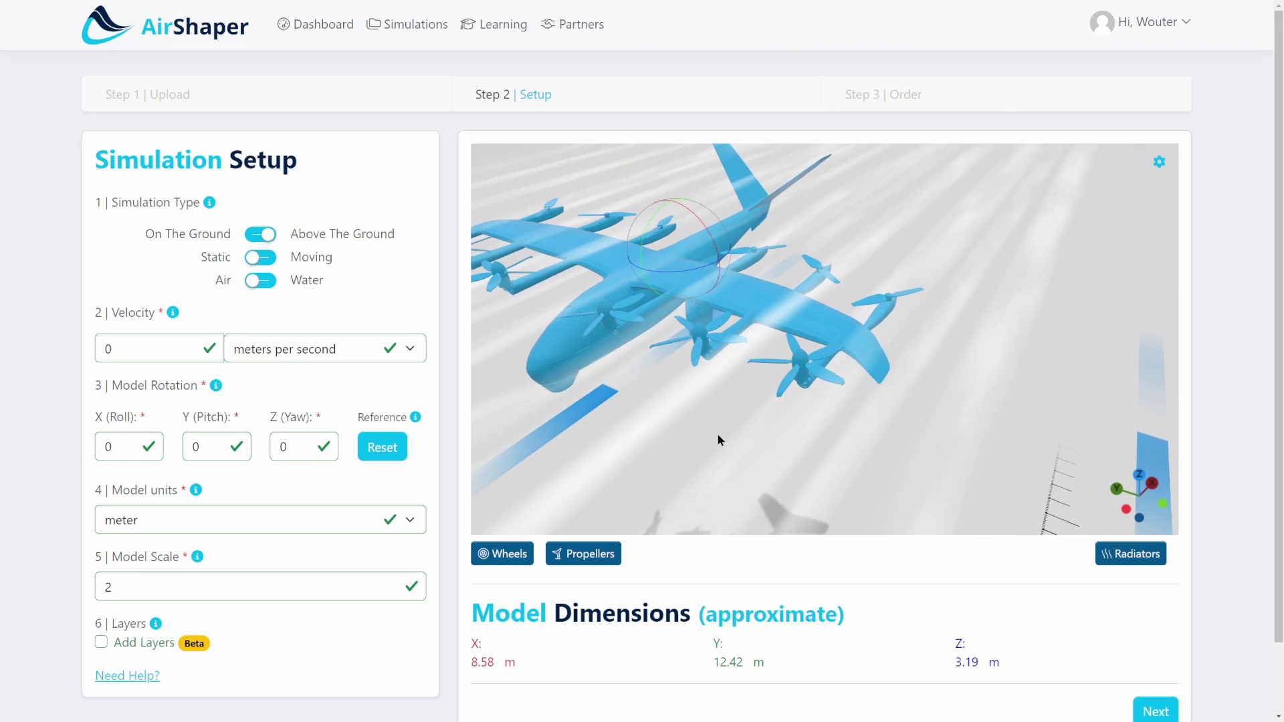
Step: Mark the front rotor's five blades and hub as one propeller
click(592, 553)
scroll(792, 481, up, 3)
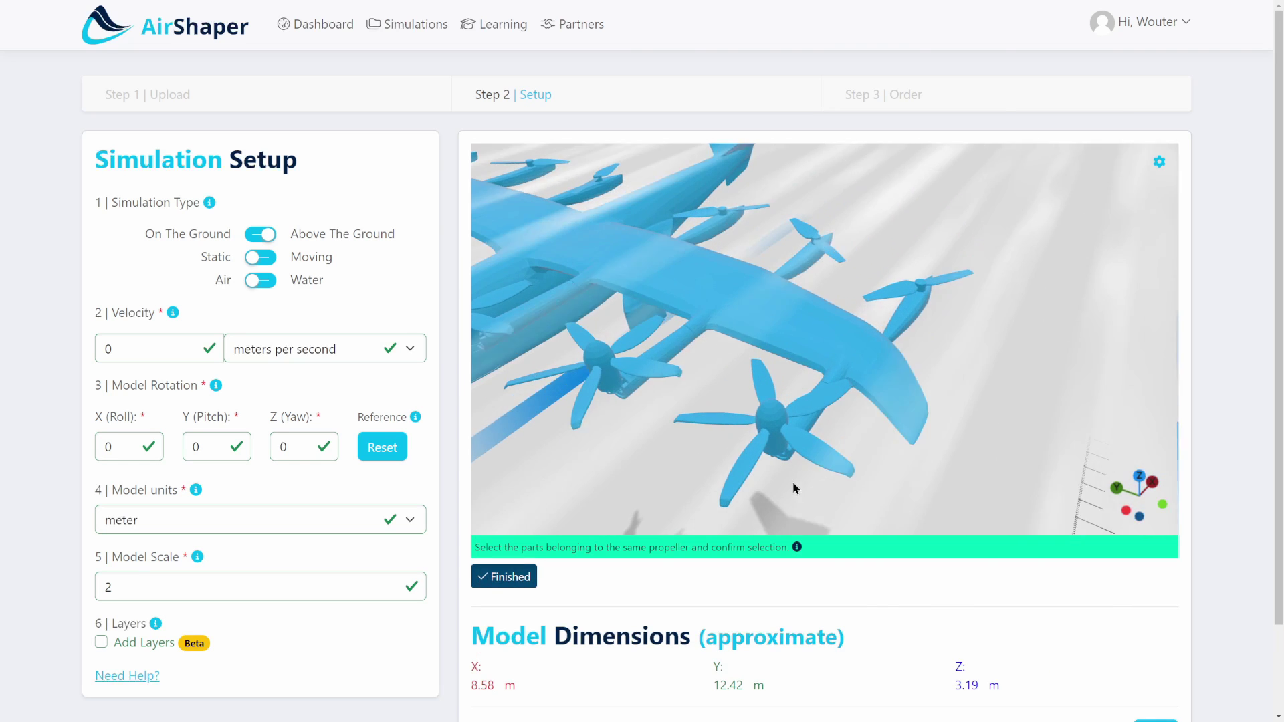
click(752, 466)
click(815, 454)
click(816, 409)
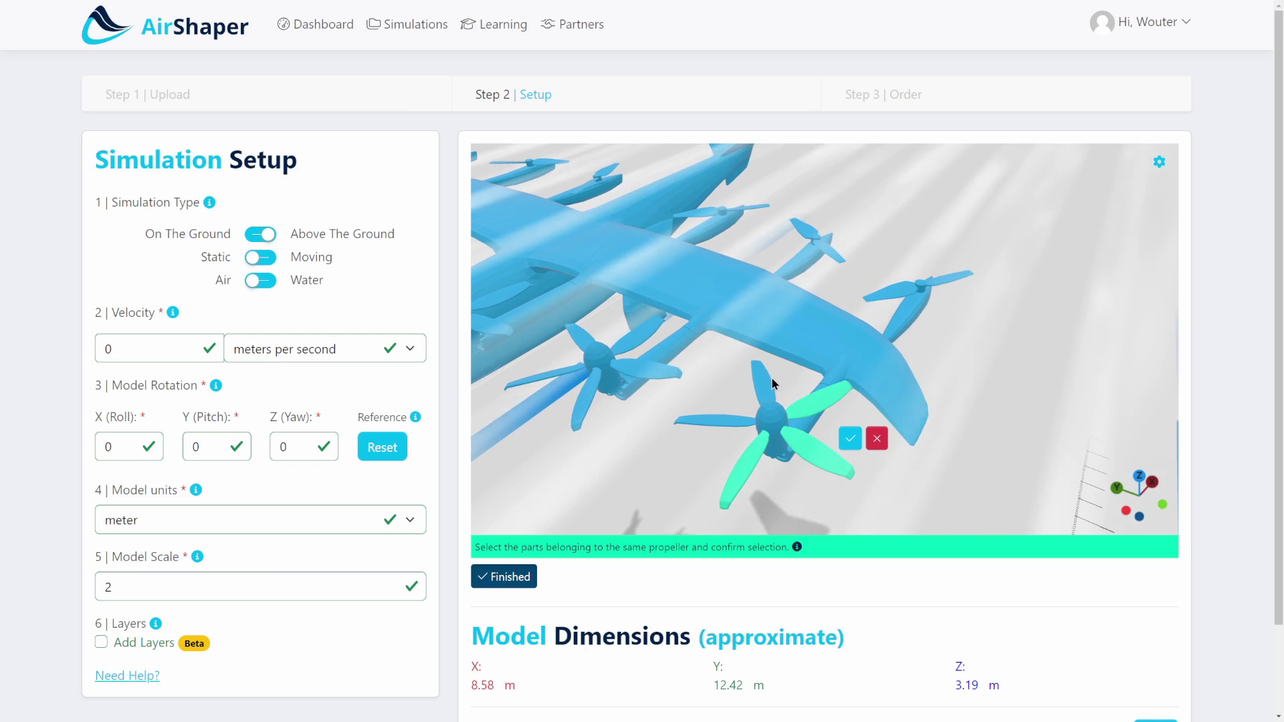
click(771, 383)
click(731, 424)
click(766, 430)
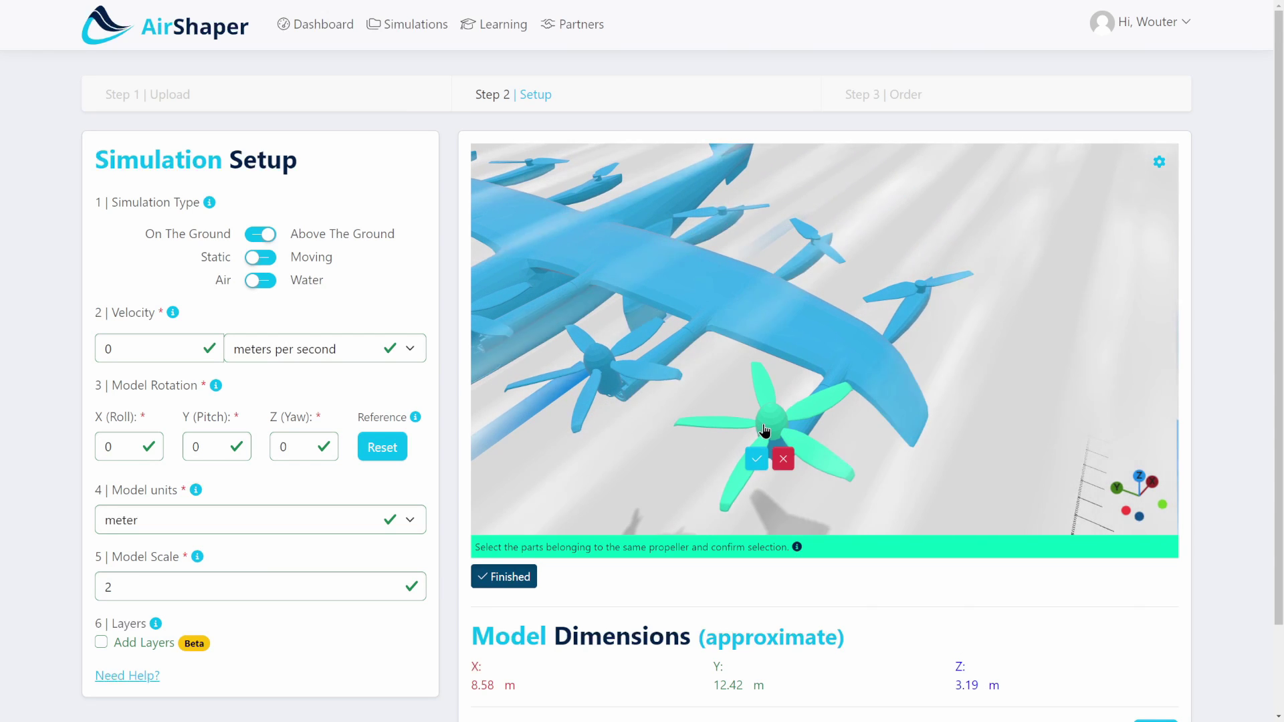
click(757, 459)
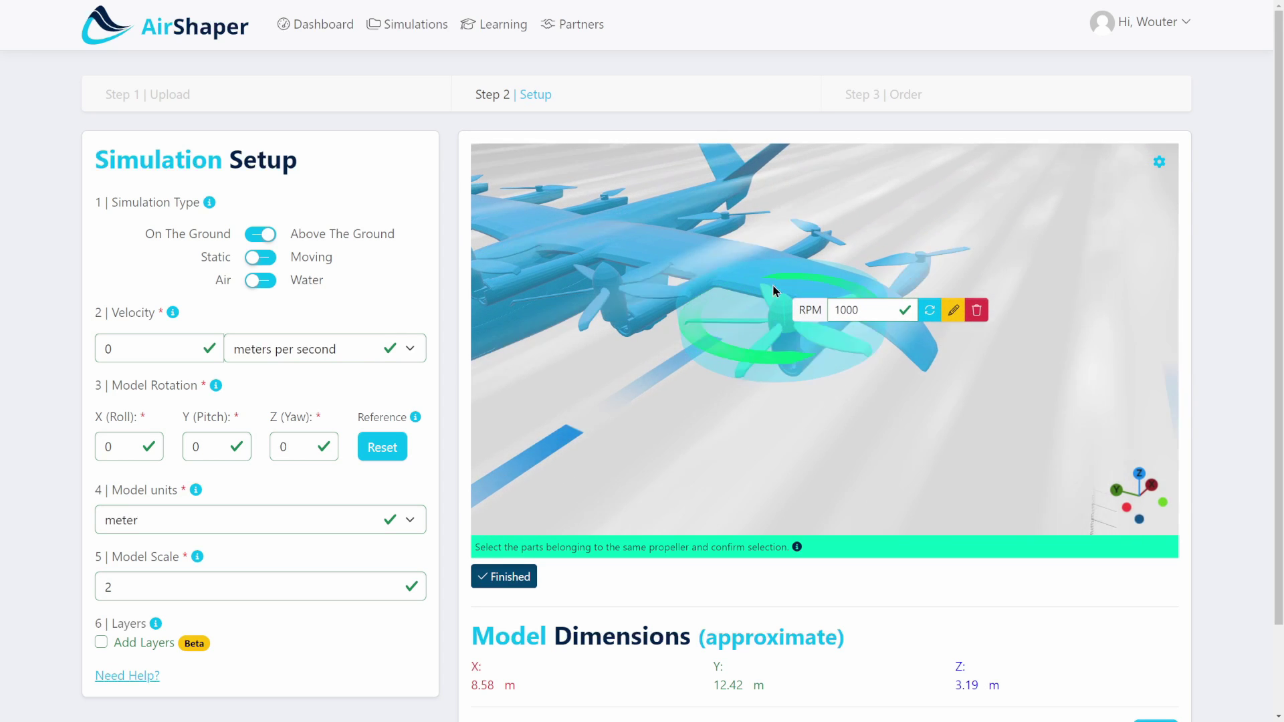
drag(839, 443, 838, 459)
click(838, 458)
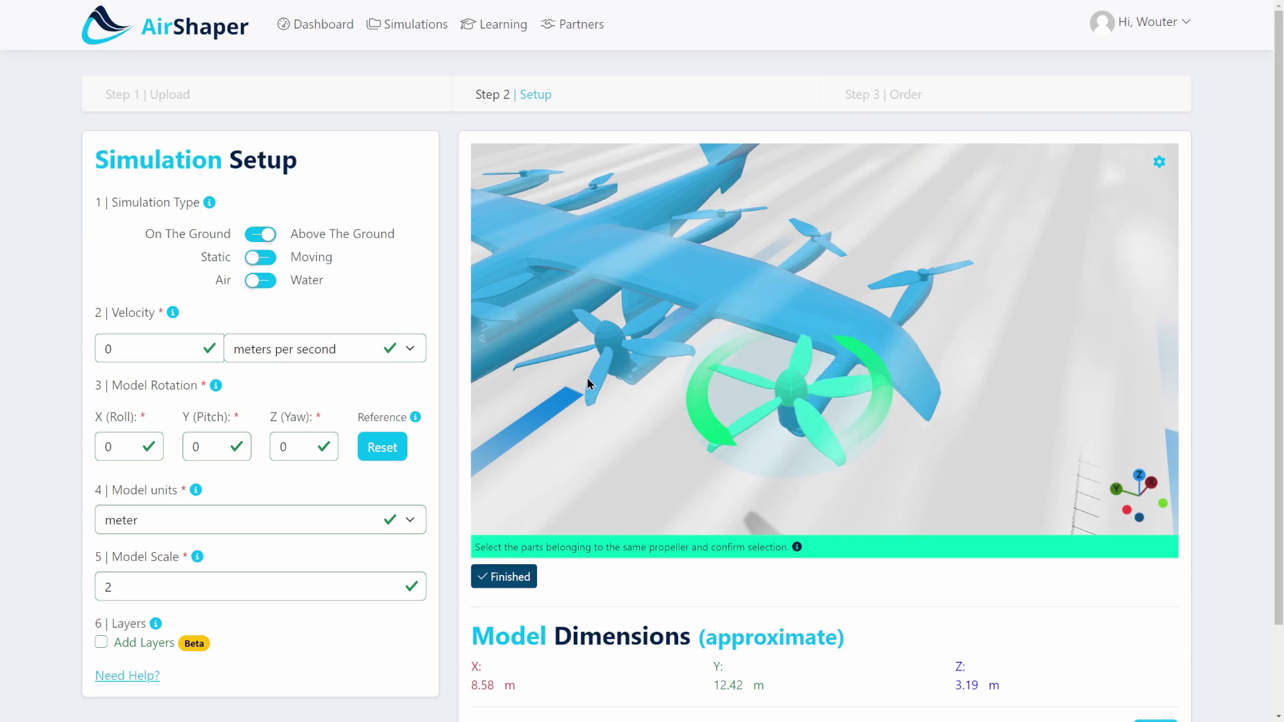
Step: Define the left rotor's blades and hub as another 1000 RPM propeller, keeping its original spin direction
click(606, 368)
click(647, 328)
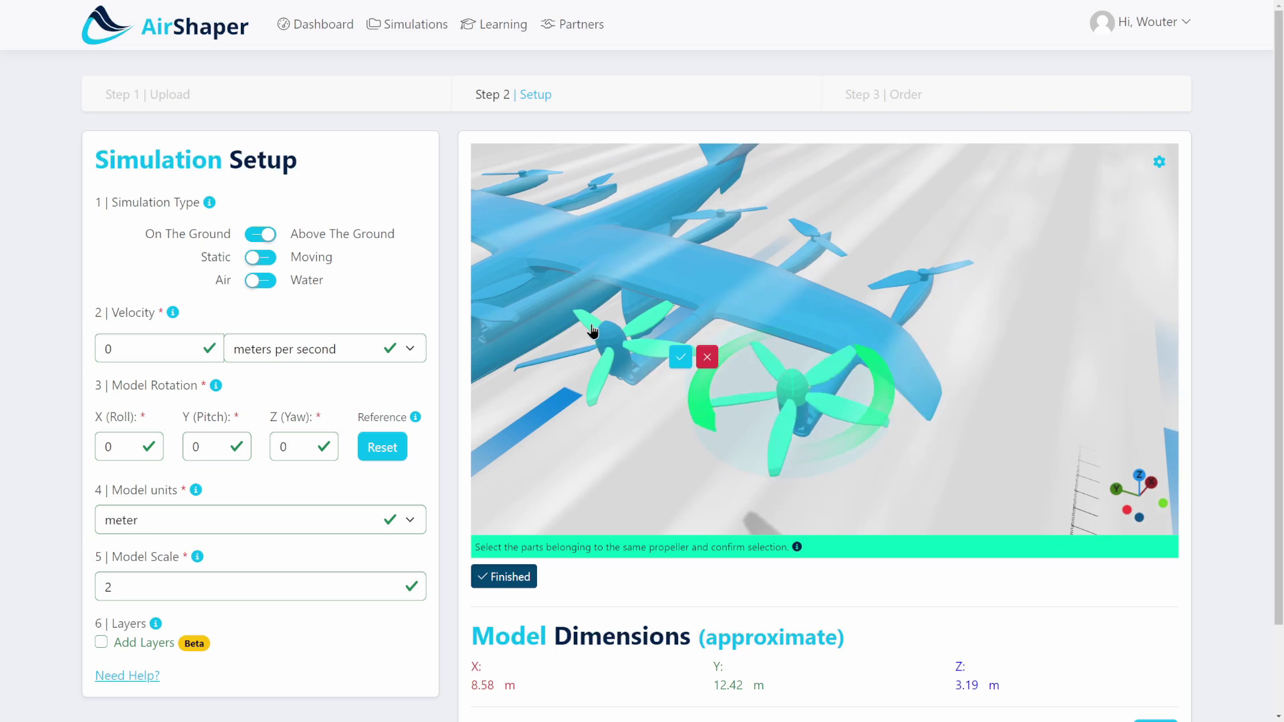
click(592, 329)
click(608, 340)
click(563, 359)
click(599, 390)
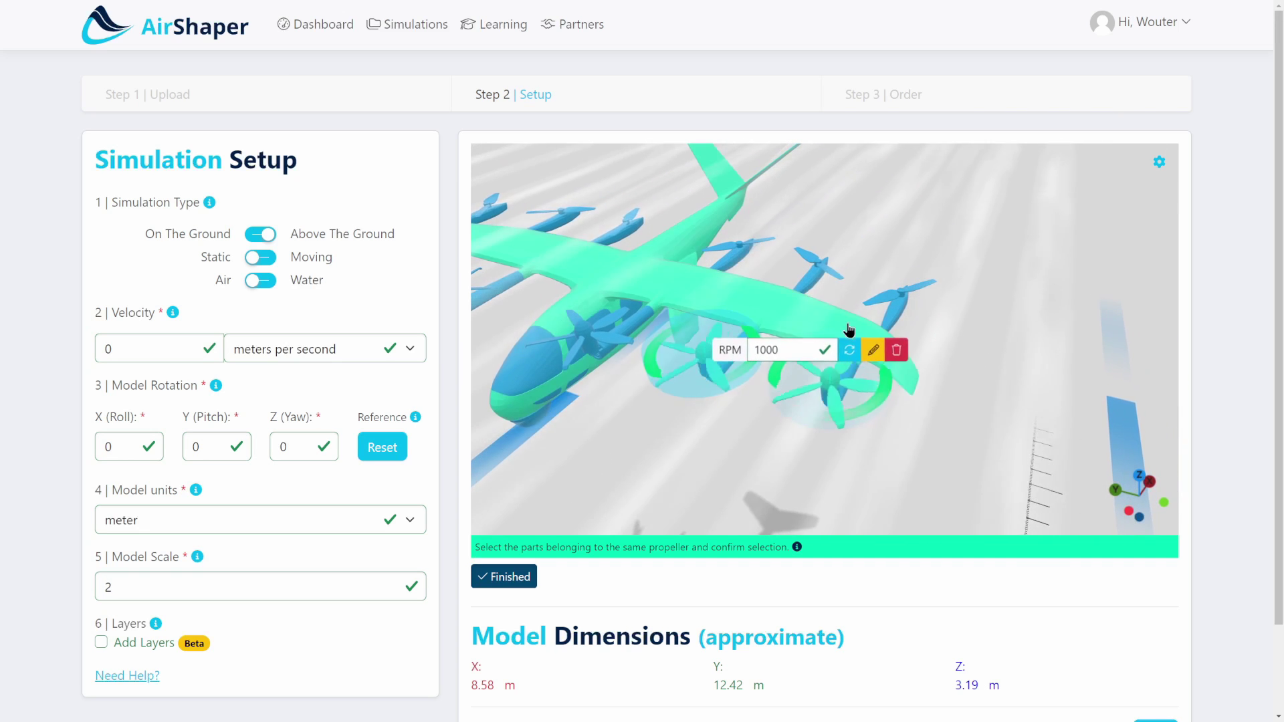
click(855, 348)
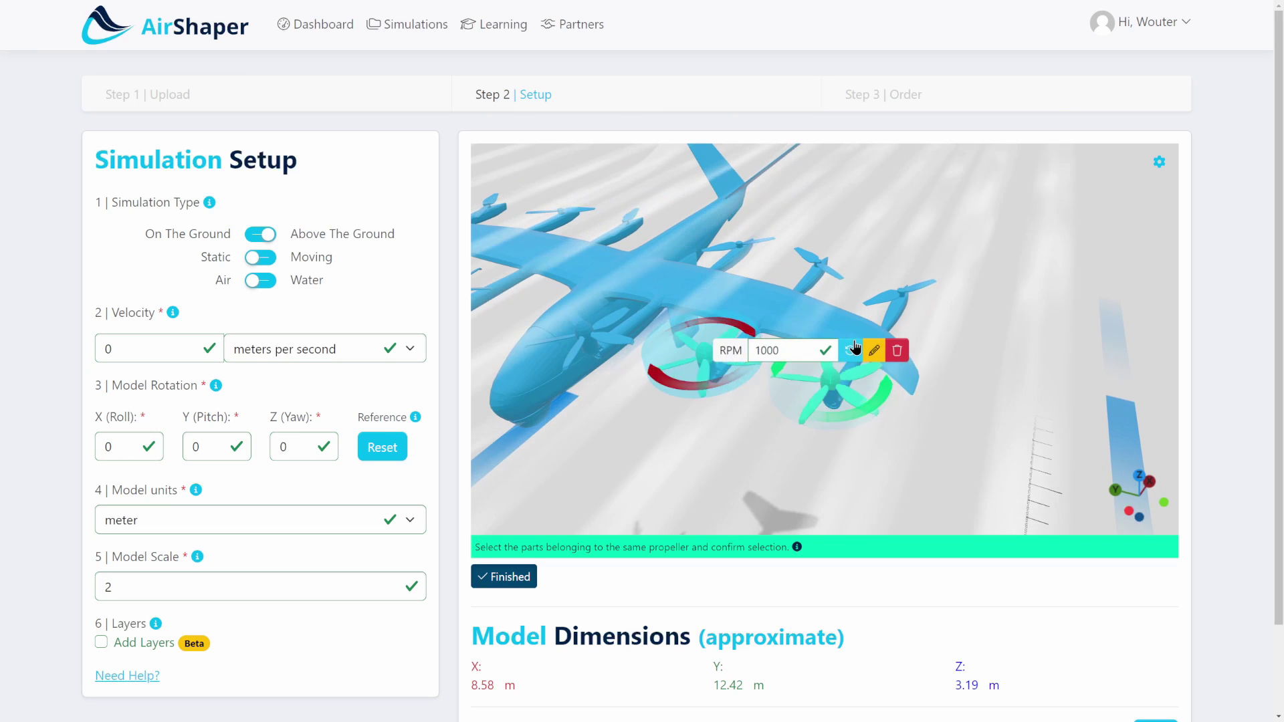
click(854, 347)
drag(862, 197, 851, 216)
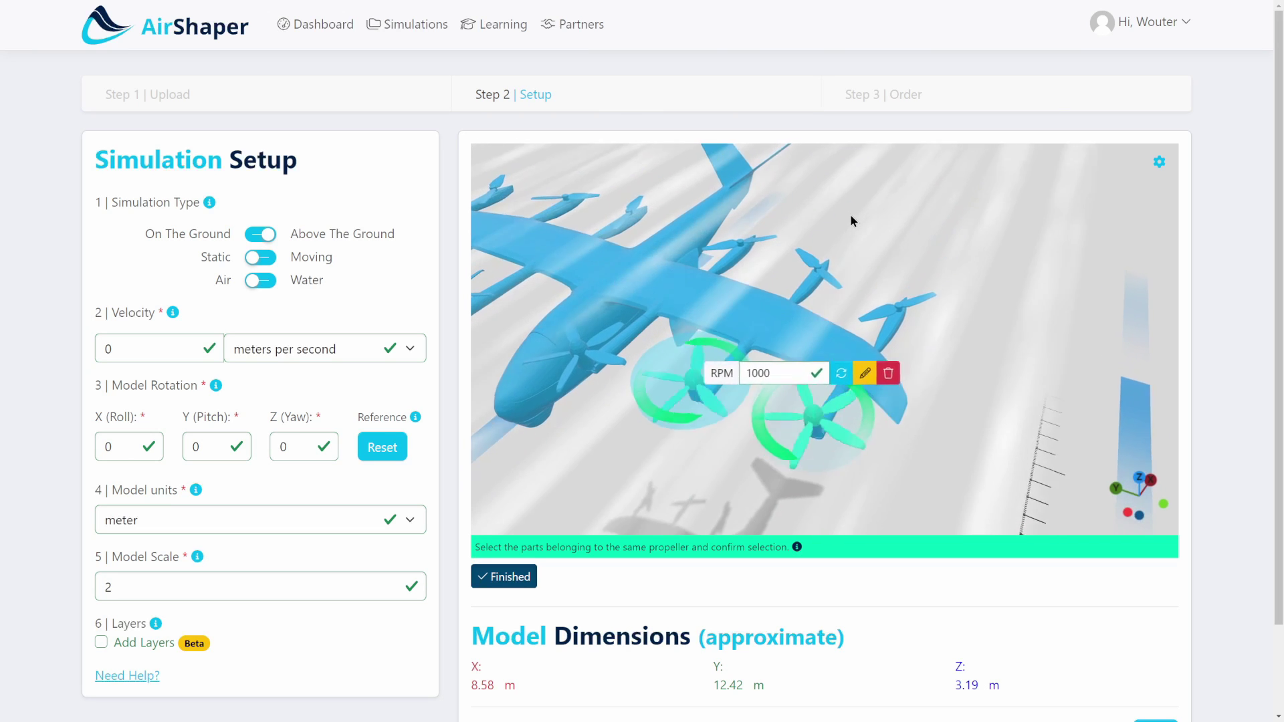
click(786, 373)
key(BackSpace)
key(BackSpace)
key(BackSpace)
key(BackSpace)
text(2000)
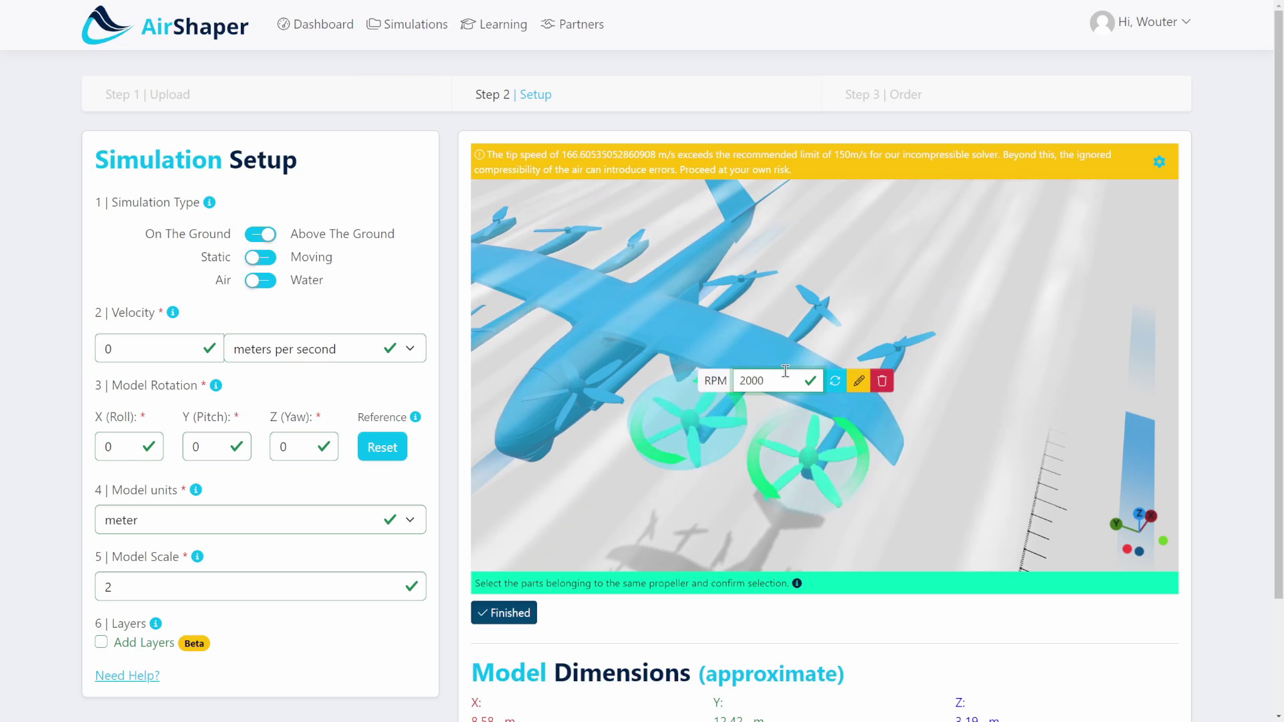
text(0)
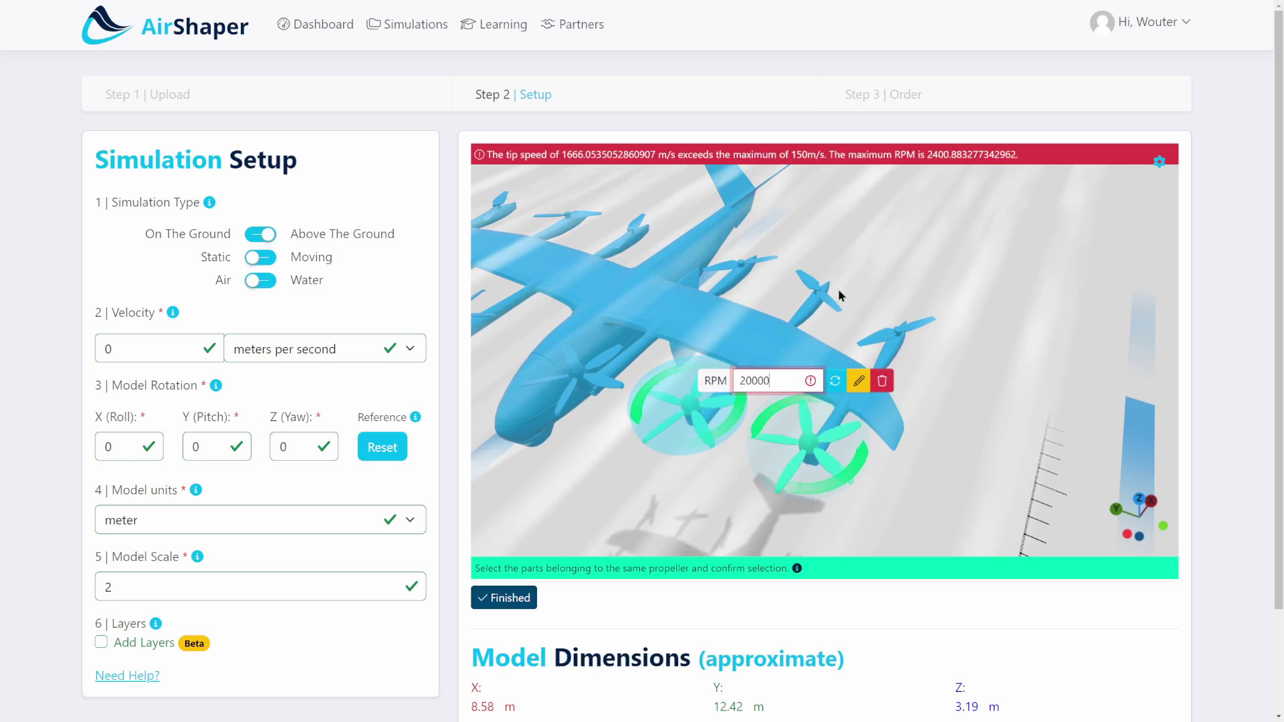
key(BackSpace)
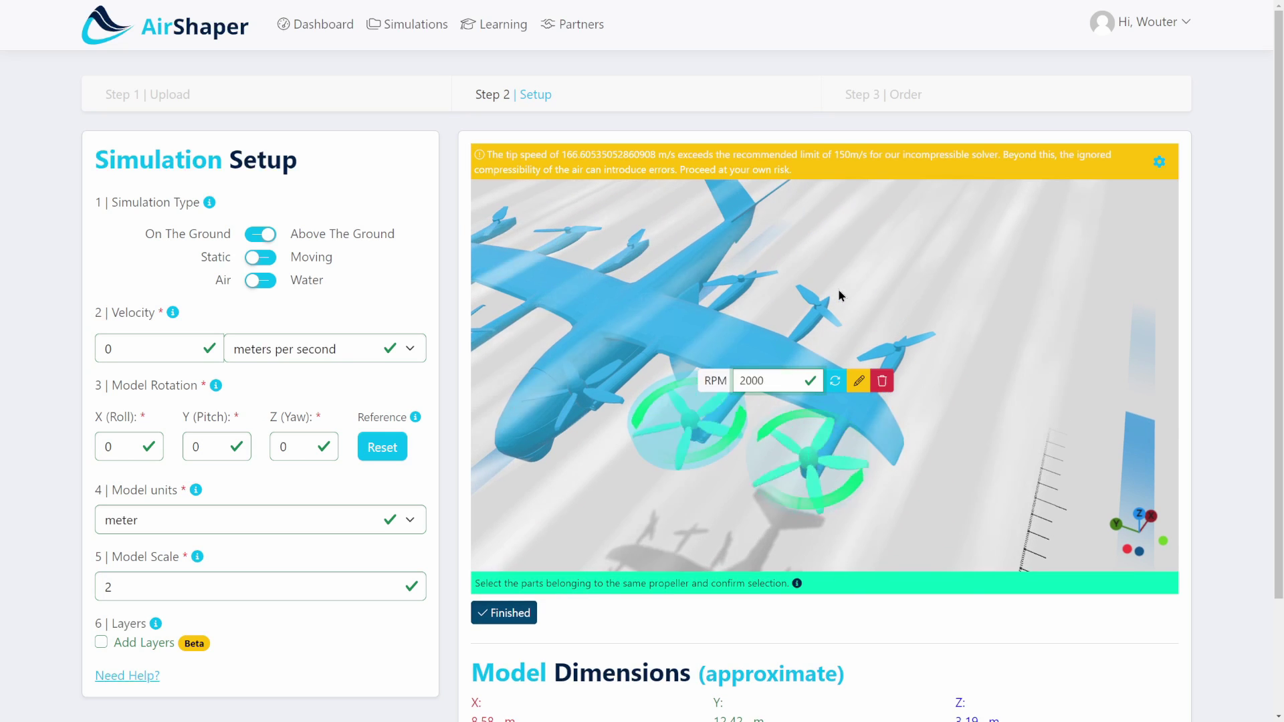
key(BackSpace)
key(BackSpace)
key(BackSpace)
key(BackSpace)
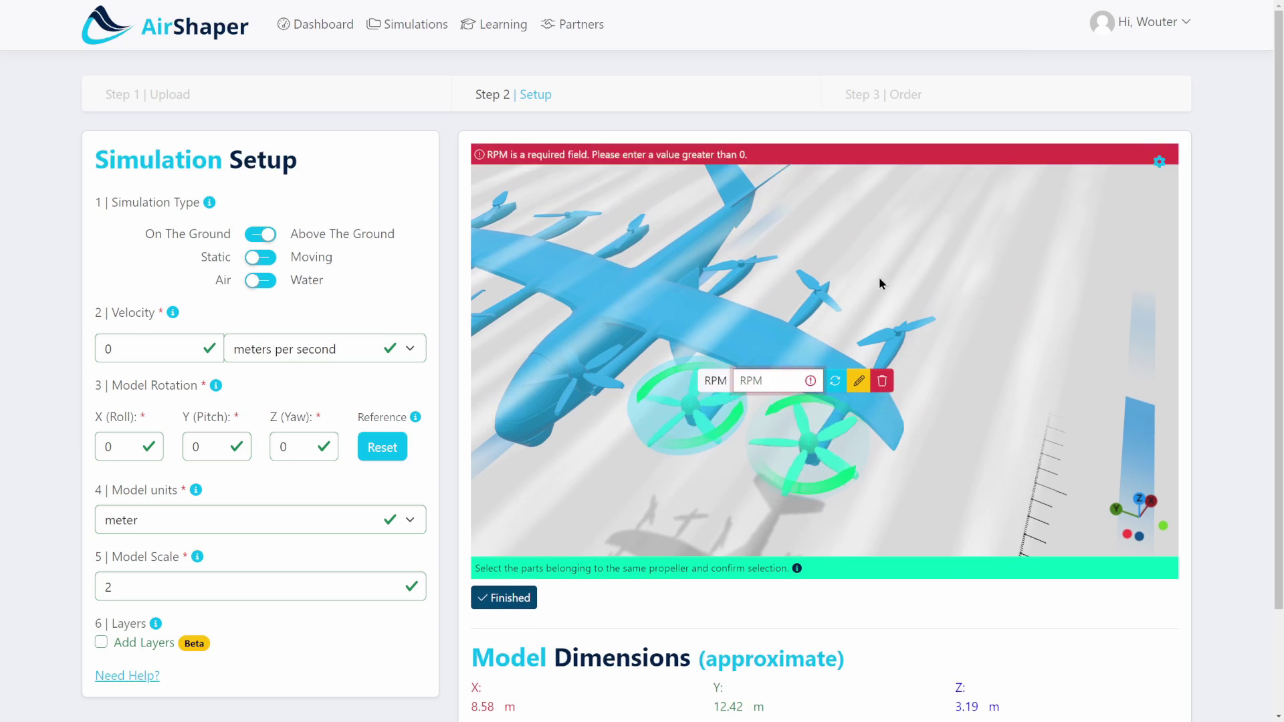
text(1000)
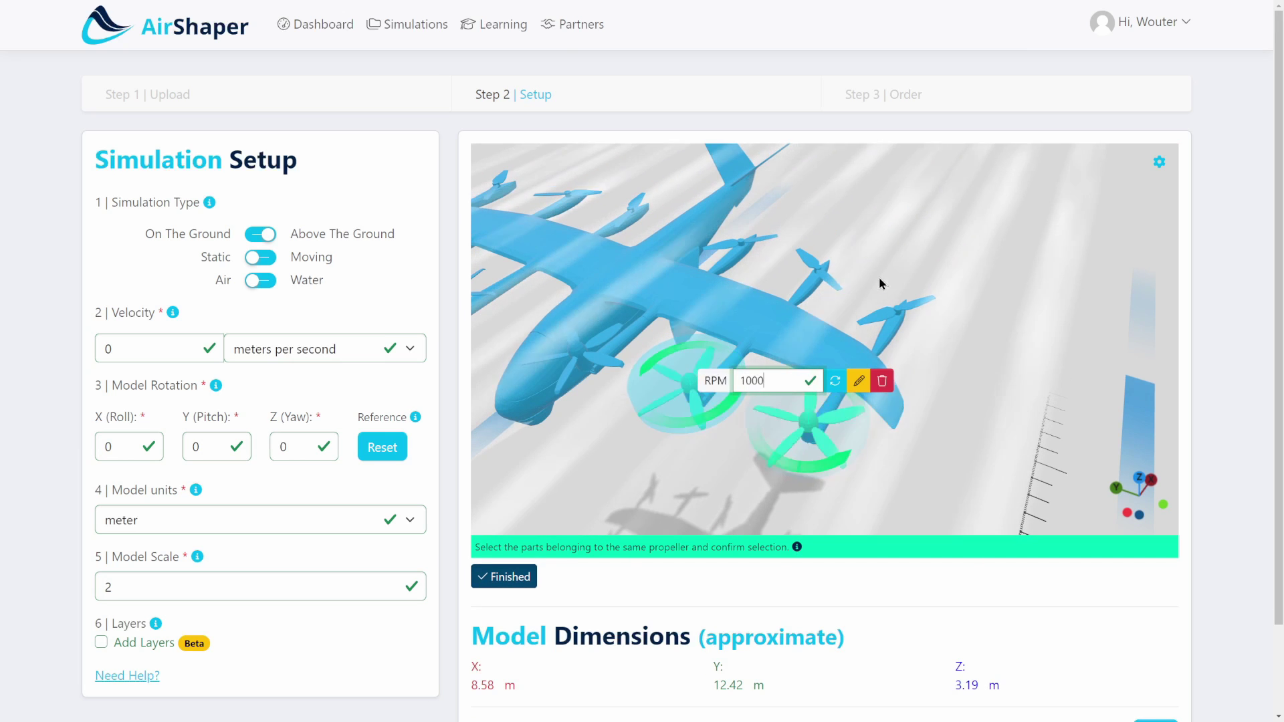
Step: Mark the far-wing rotor as a third 1000 RPM propeller and finish propeller marking
click(831, 284)
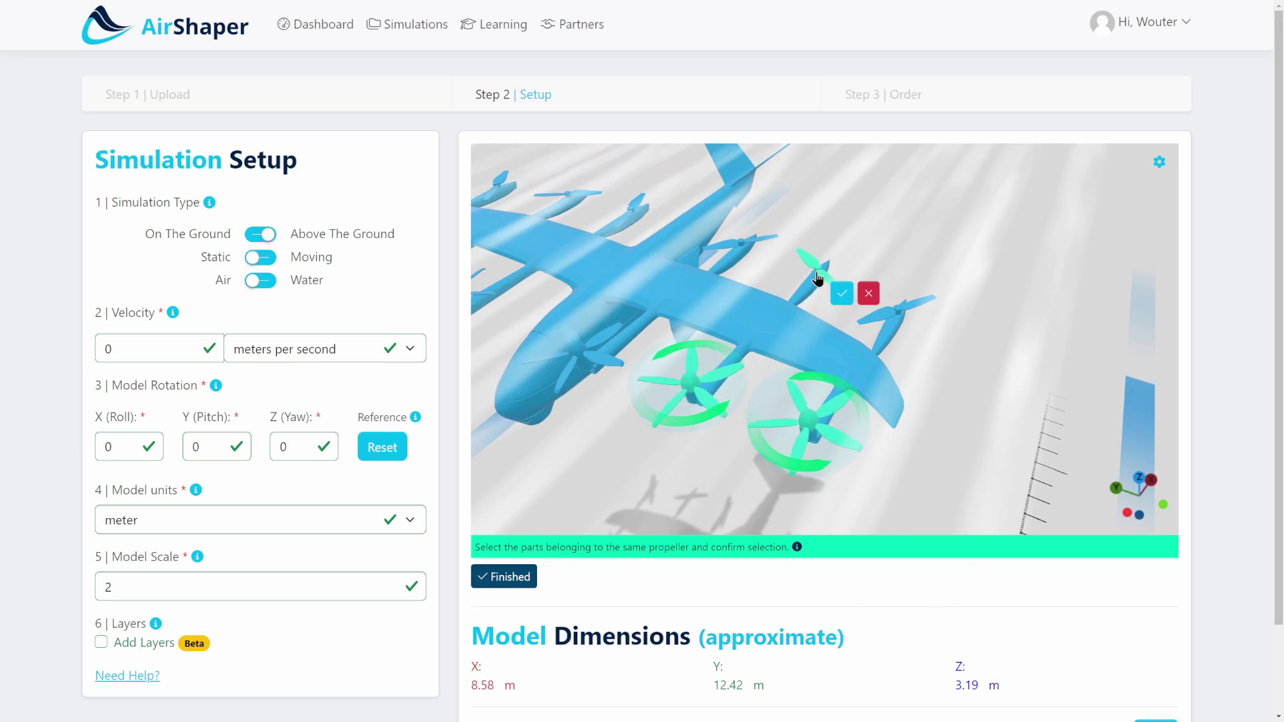
click(846, 305)
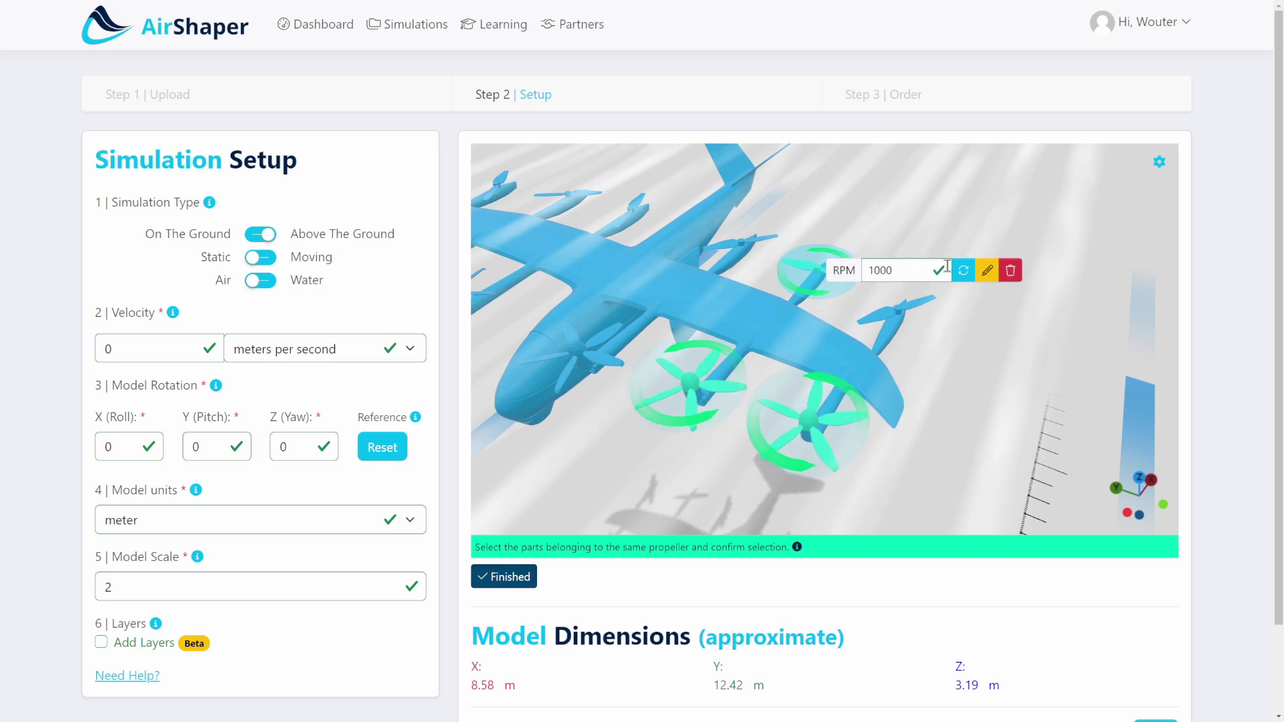
drag(933, 200, 895, 187)
click(498, 577)
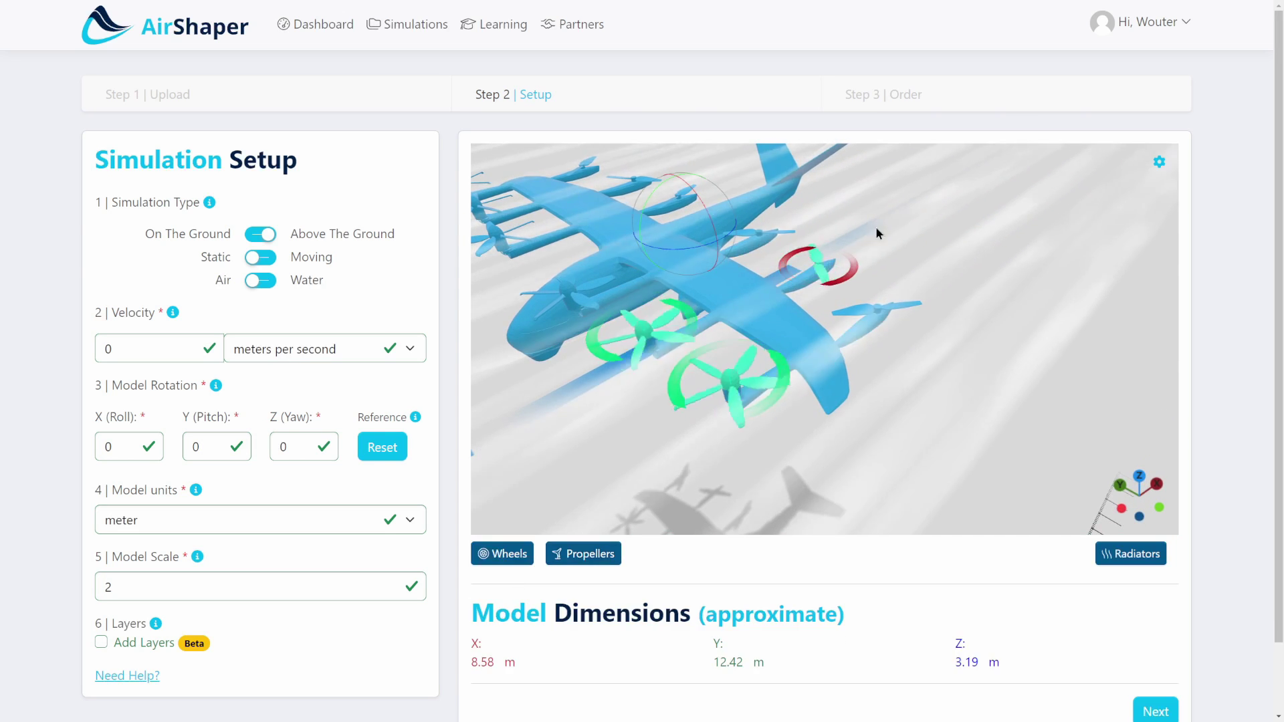
scroll(1069, 611, down, 1)
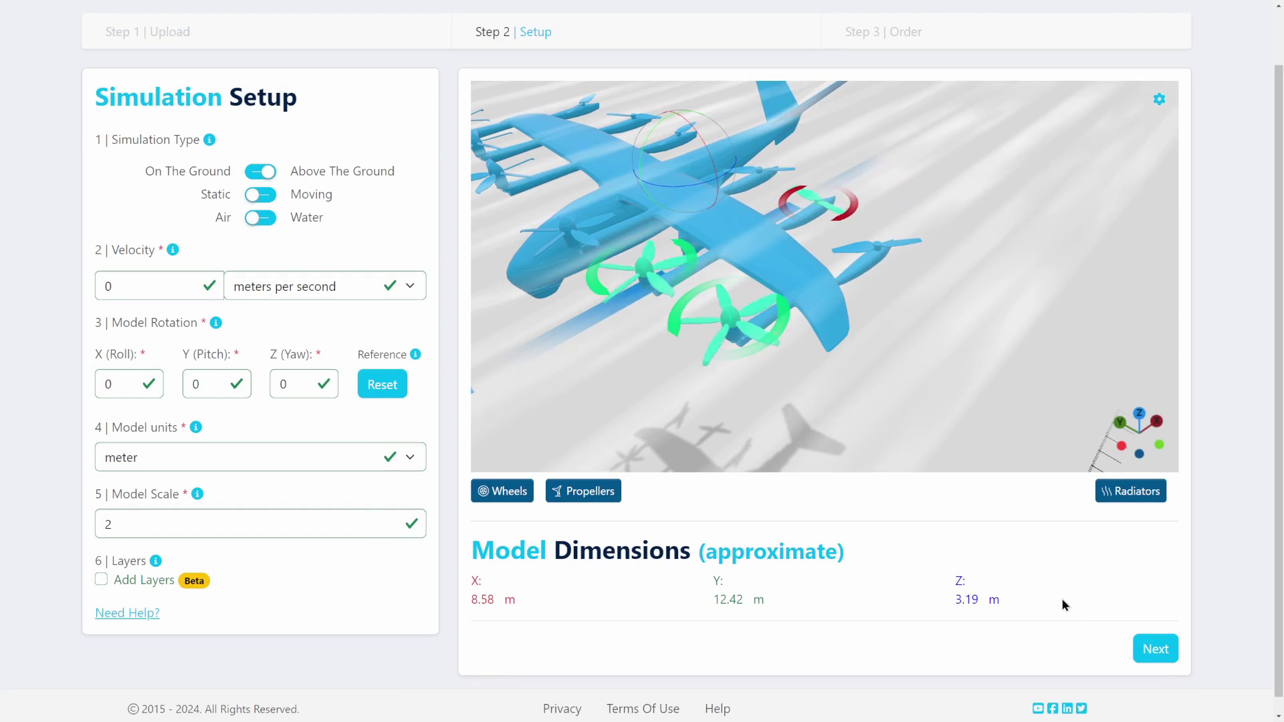
Step: On the order step, compare Basic, Regular and Advanced accuracy, settling on Regular for 500.00 €
click(1155, 648)
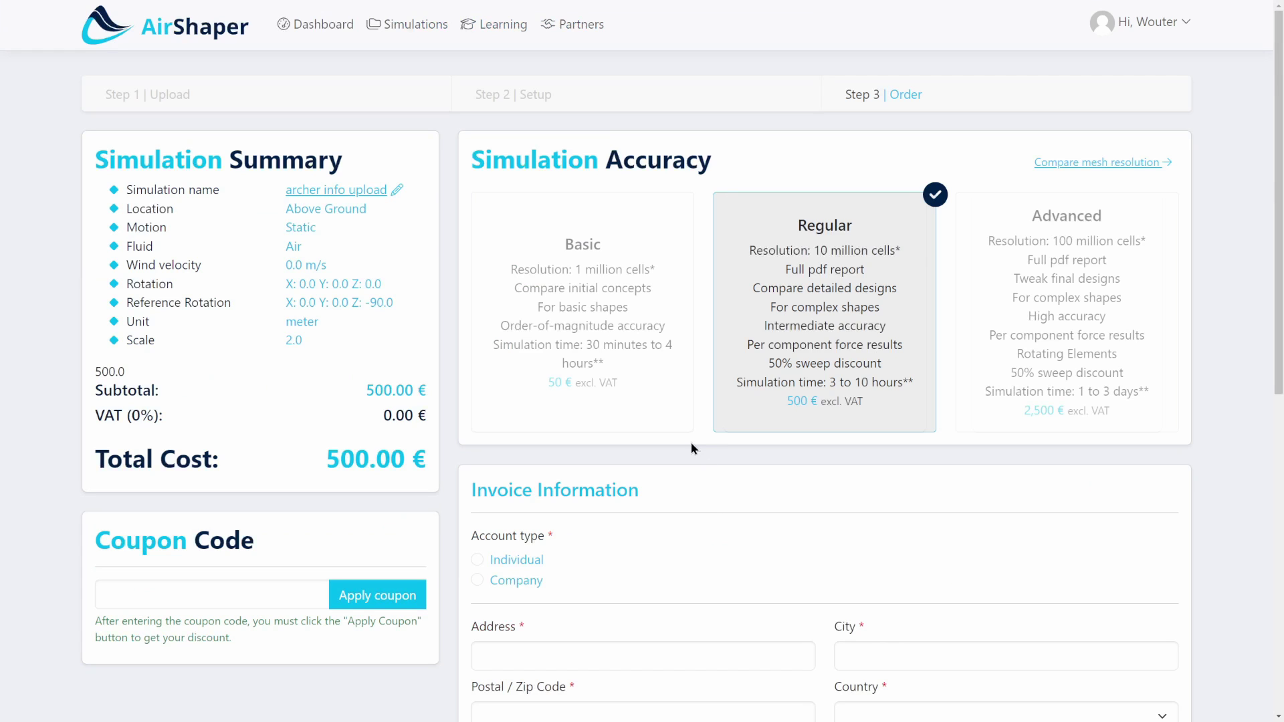
click(626, 314)
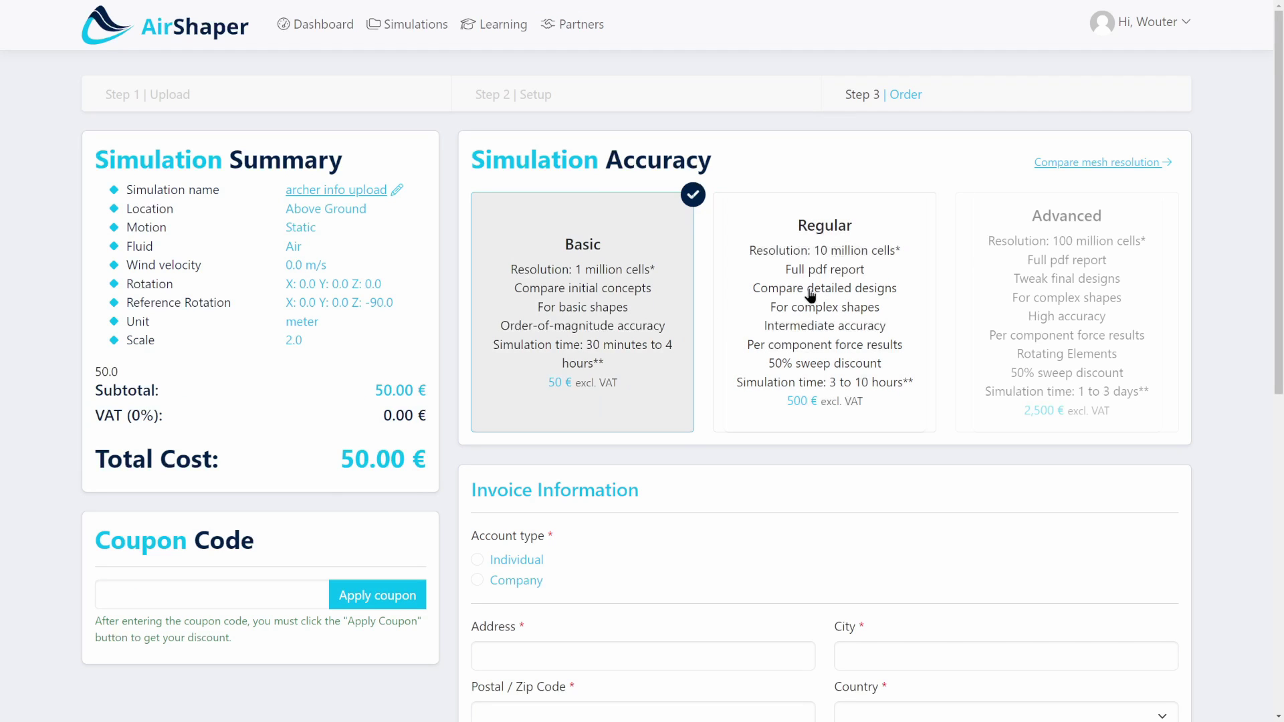
click(811, 295)
click(586, 312)
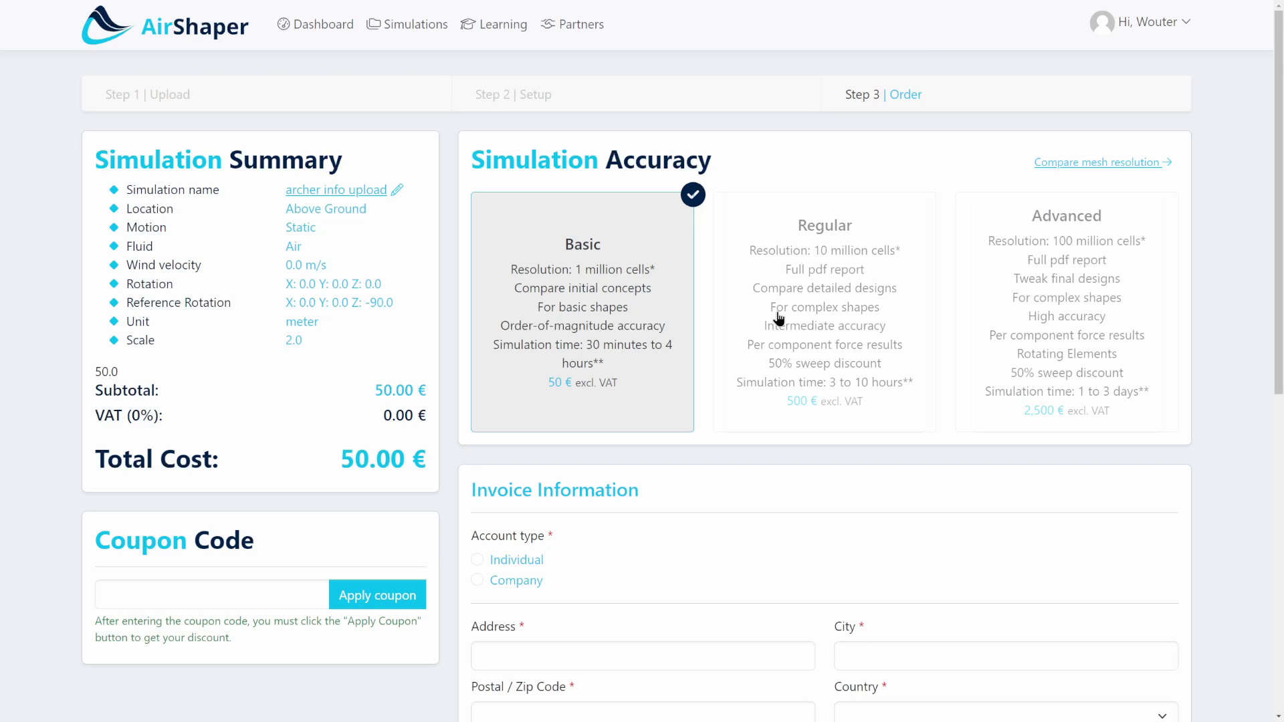
click(853, 262)
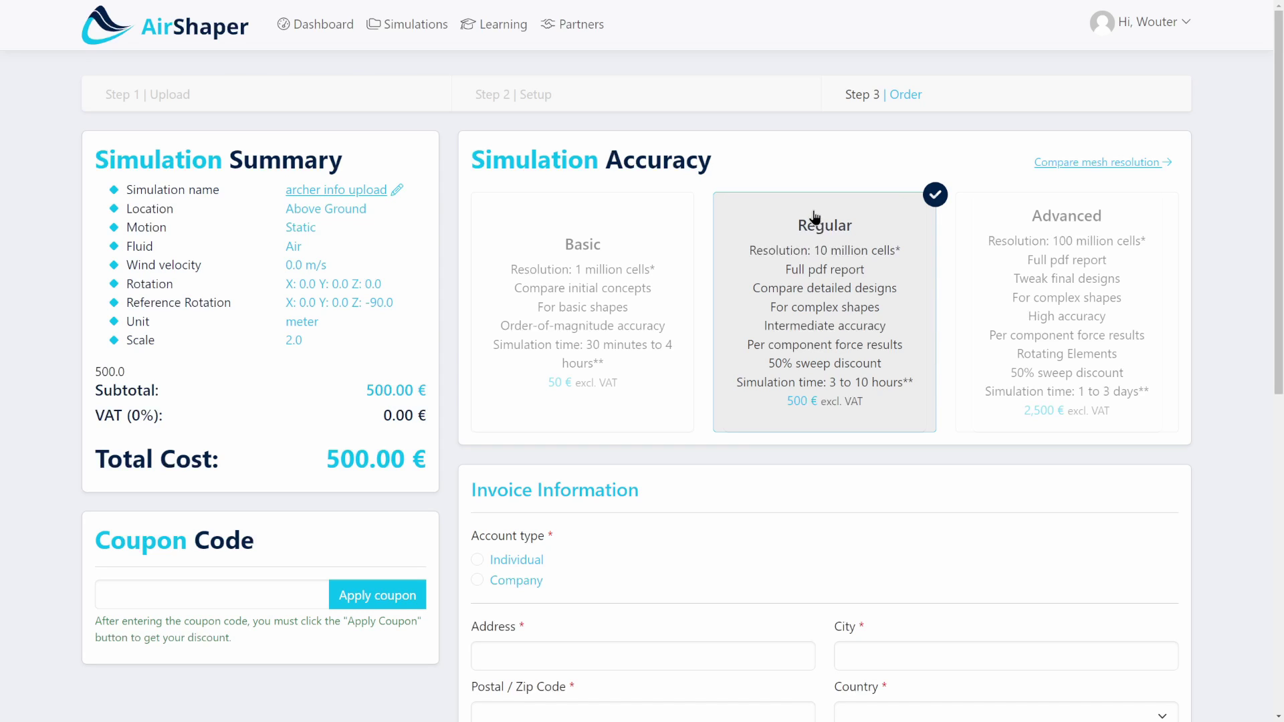
click(1144, 332)
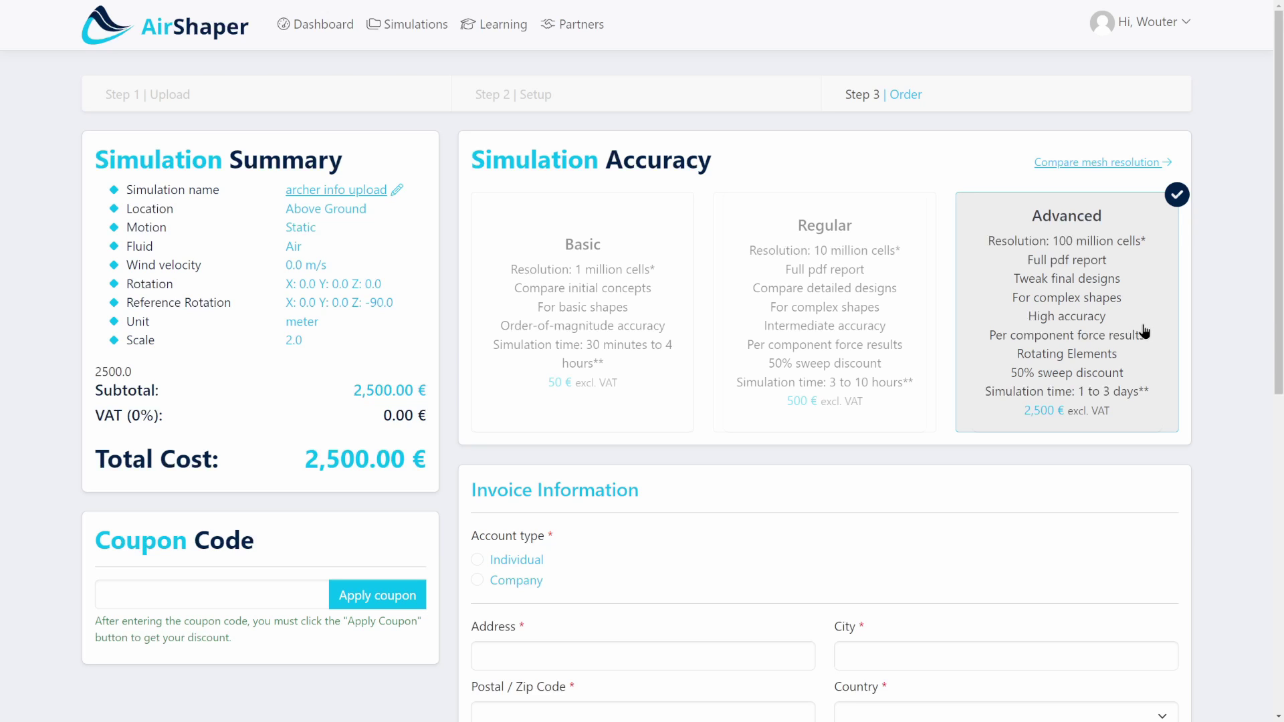
click(892, 289)
click(1000, 288)
click(892, 310)
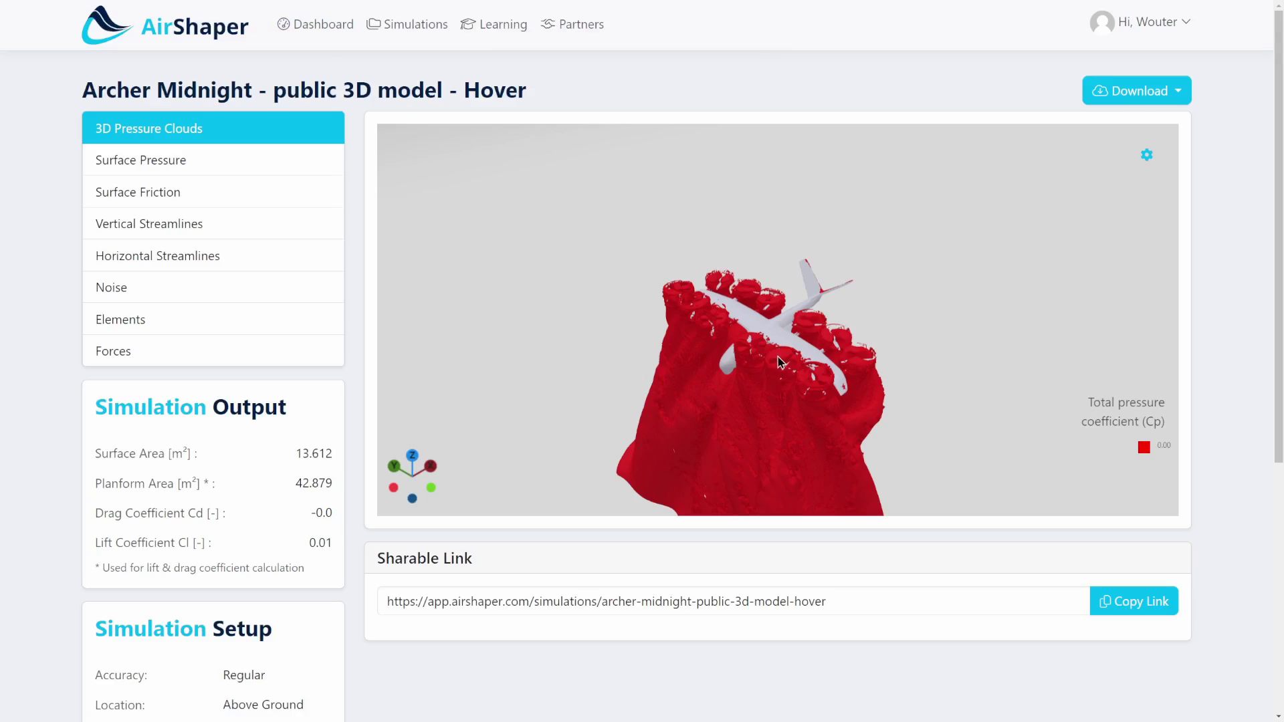
Step: Orbit the 3D pressure-cloud results to a front view of the aircraft
drag(781, 361, 733, 305)
Step: Orbit and zoom around the rotor pressure clouds, viewing them from the front, side and above
scroll(733, 300, up, 3)
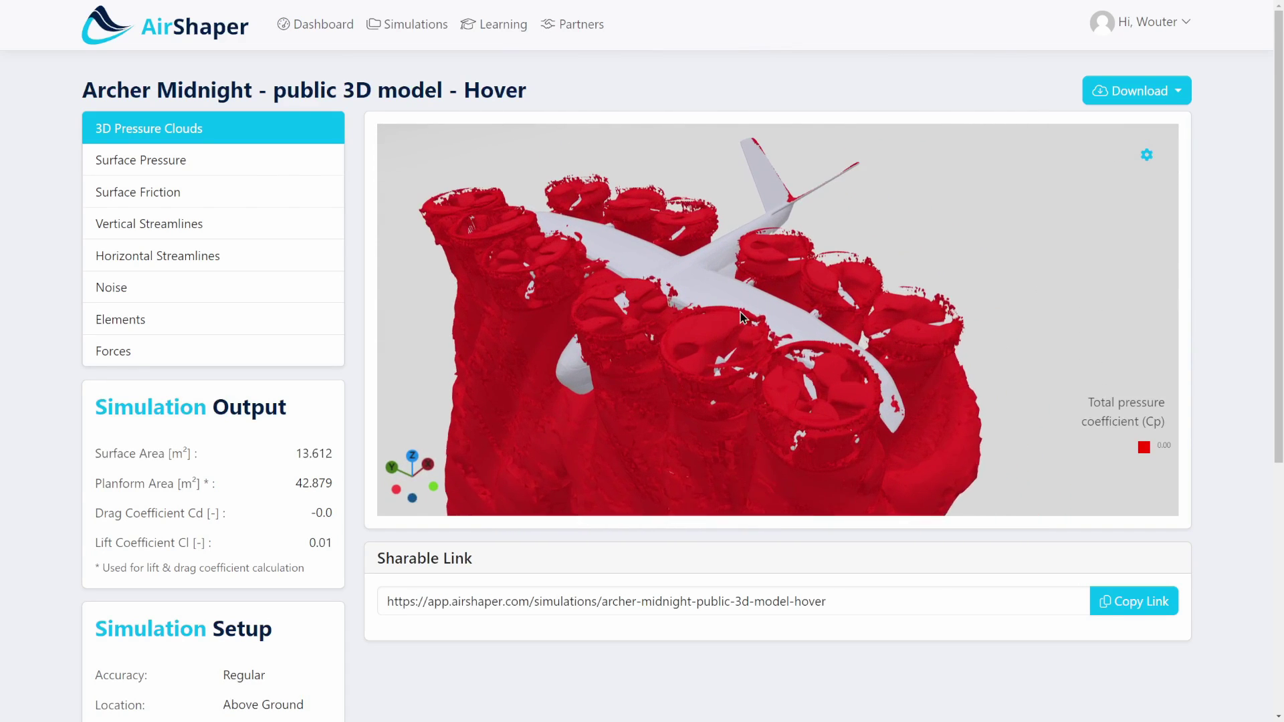
right_drag(706, 298, 740, 309)
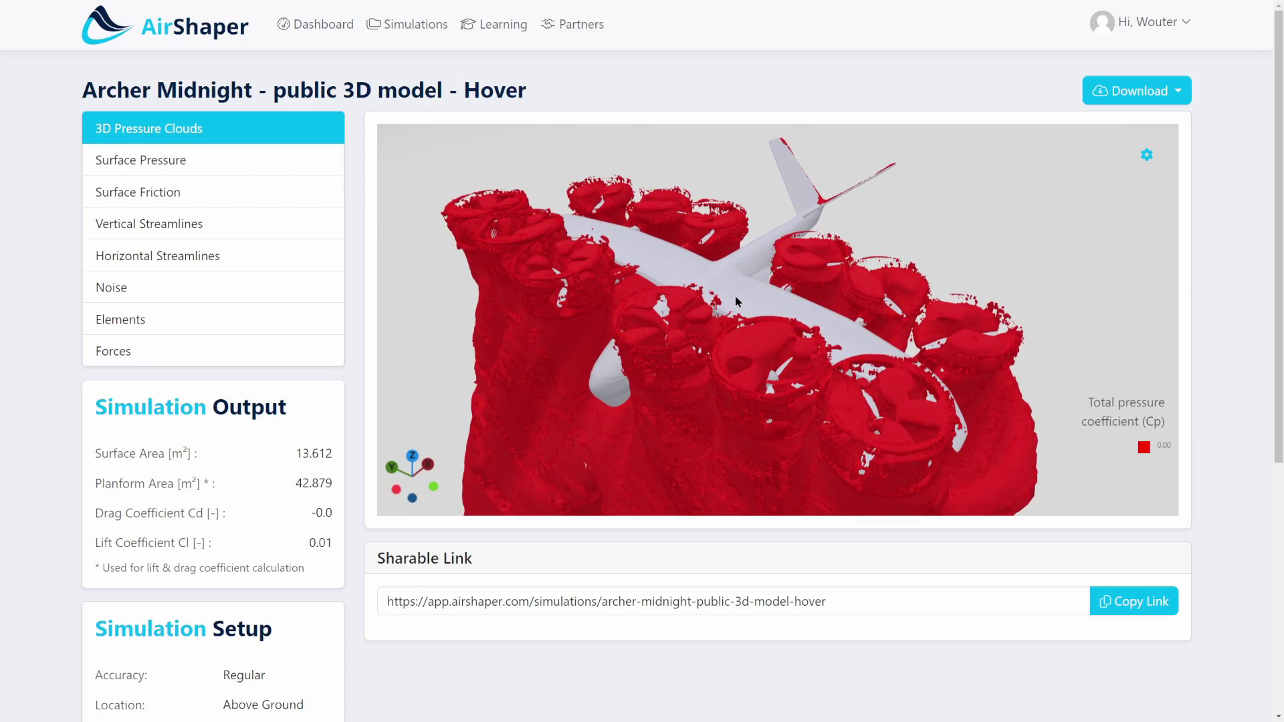
drag(734, 294, 926, 321)
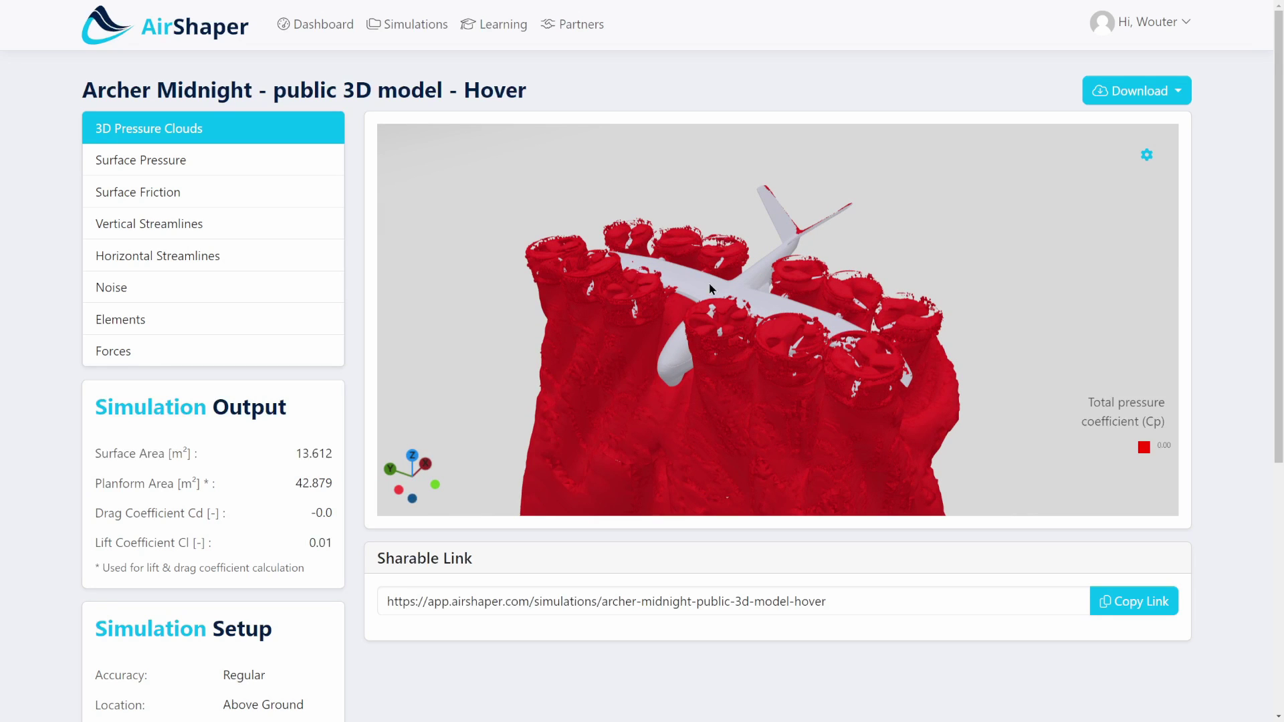
drag(710, 289, 788, 249)
scroll(759, 297, up, 4)
drag(731, 339, 845, 296)
scroll(706, 377, up, 4)
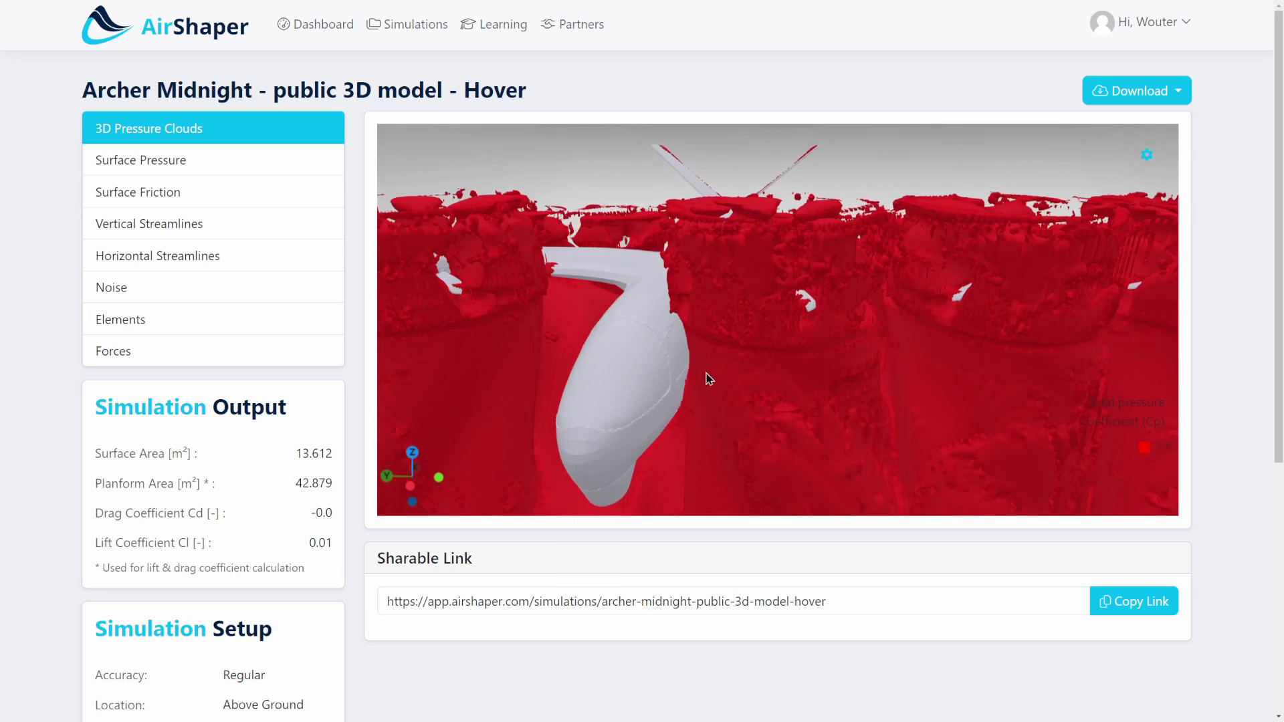
drag(709, 379, 805, 294)
Step: Show Surface Pressure, then Surface Friction, inspecting the fuselage, wing, rotors and tail
click(220, 167)
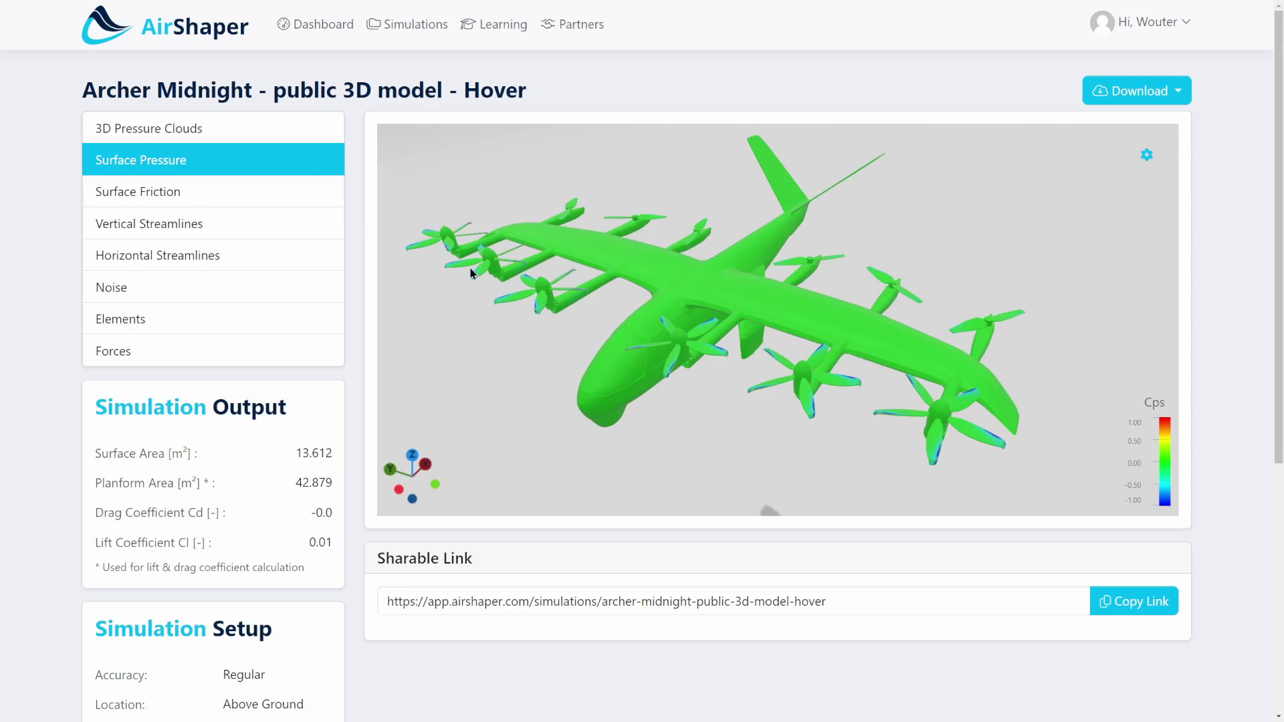
click(168, 199)
drag(632, 307, 880, 219)
scroll(704, 308, up, 6)
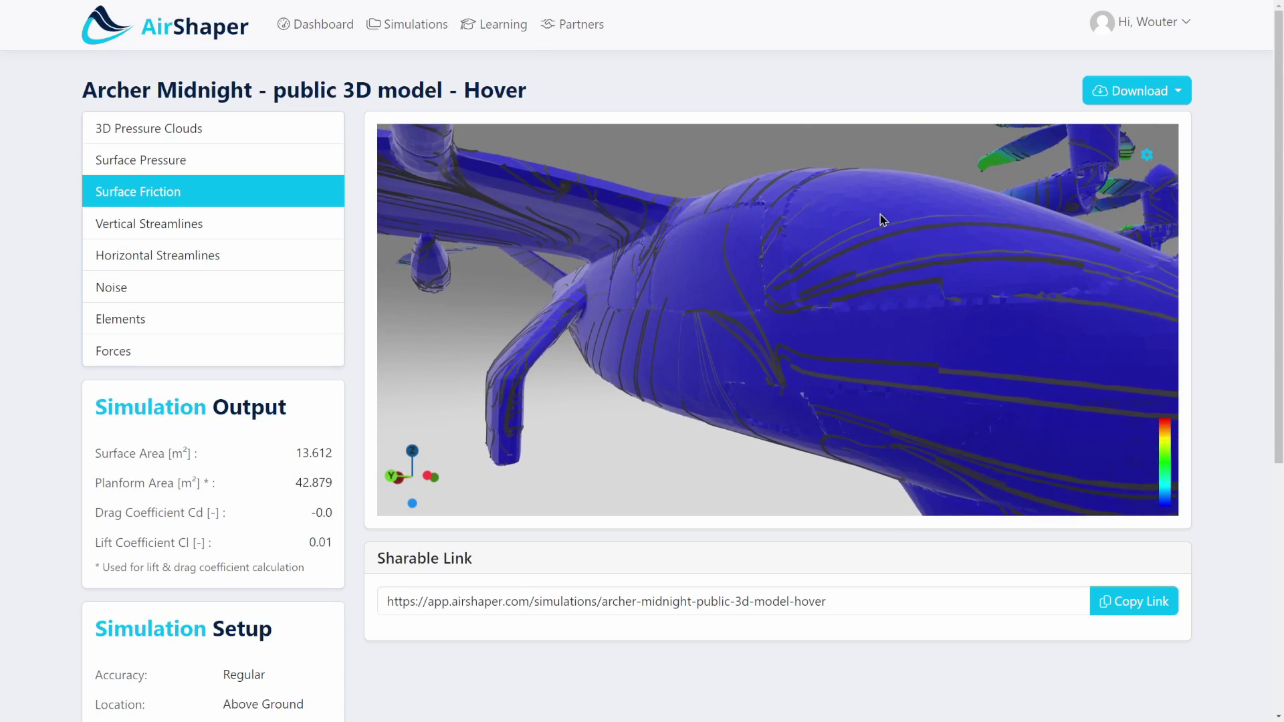
drag(758, 224, 708, 152)
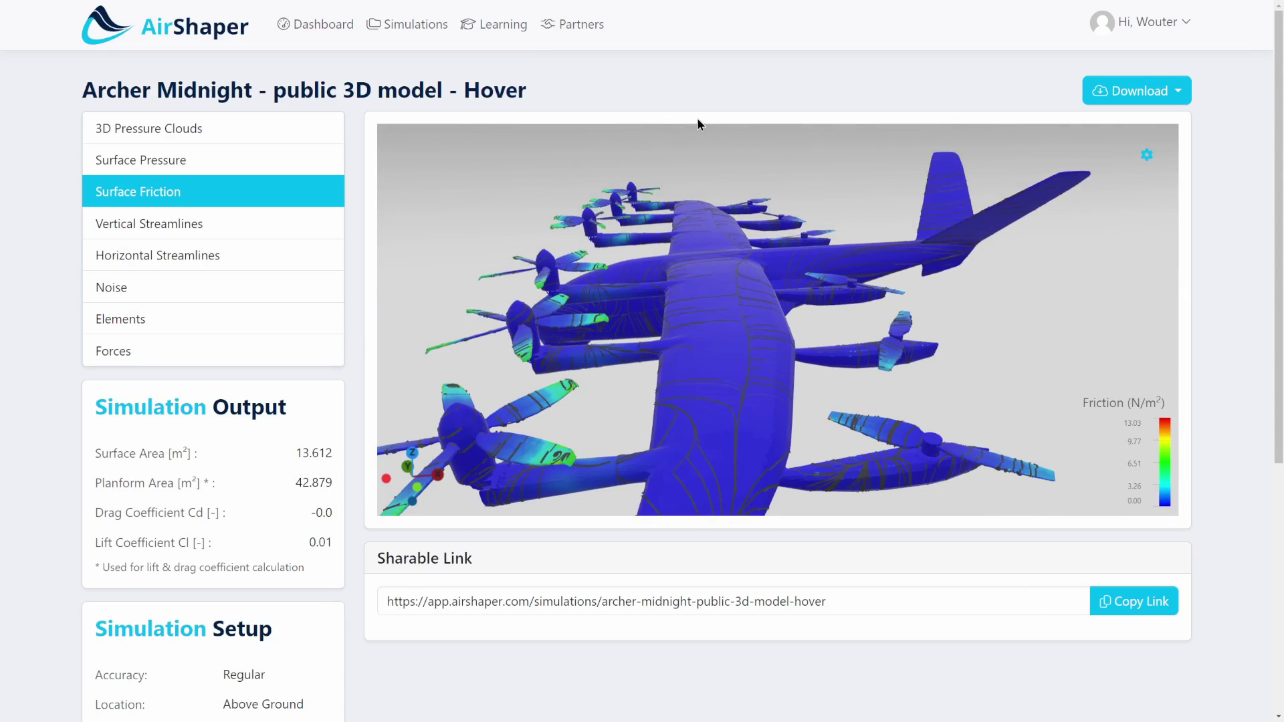
drag(697, 227, 654, 307)
drag(759, 289, 722, 364)
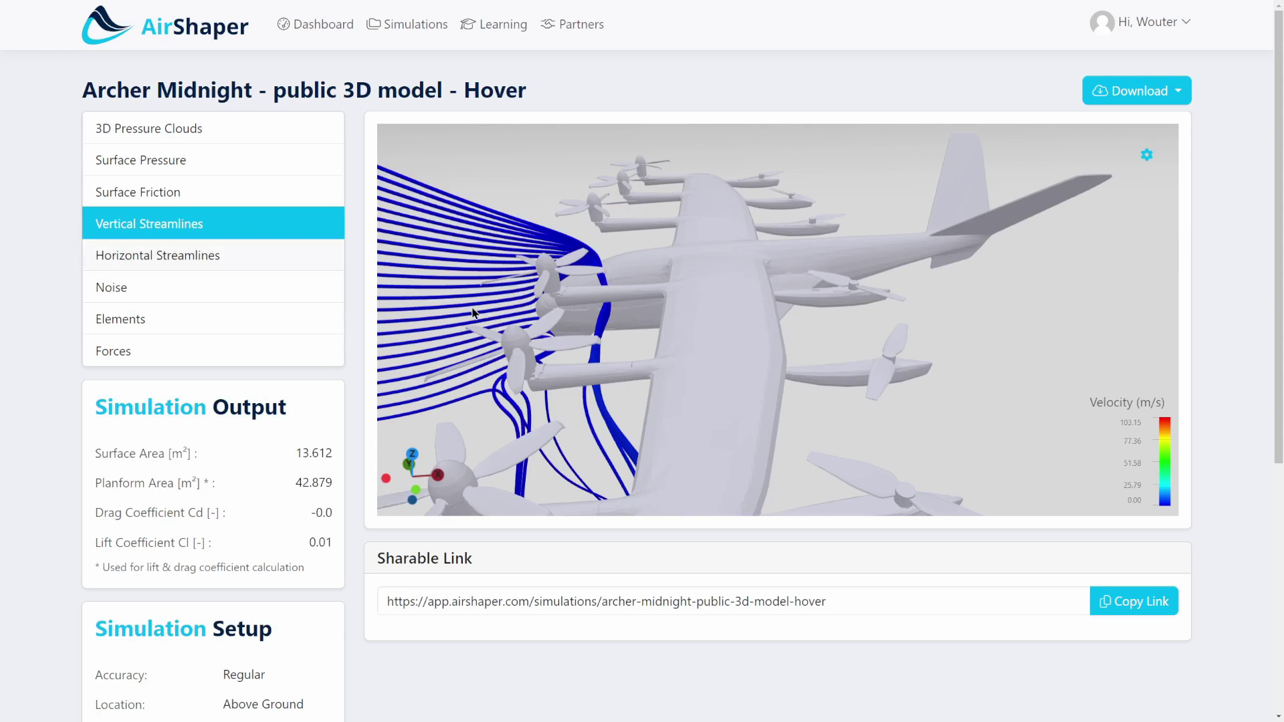
Step: Switch from Vertical to Horizontal Streamlines, raise the plane to rotor level and zoom in
click(197, 222)
click(155, 266)
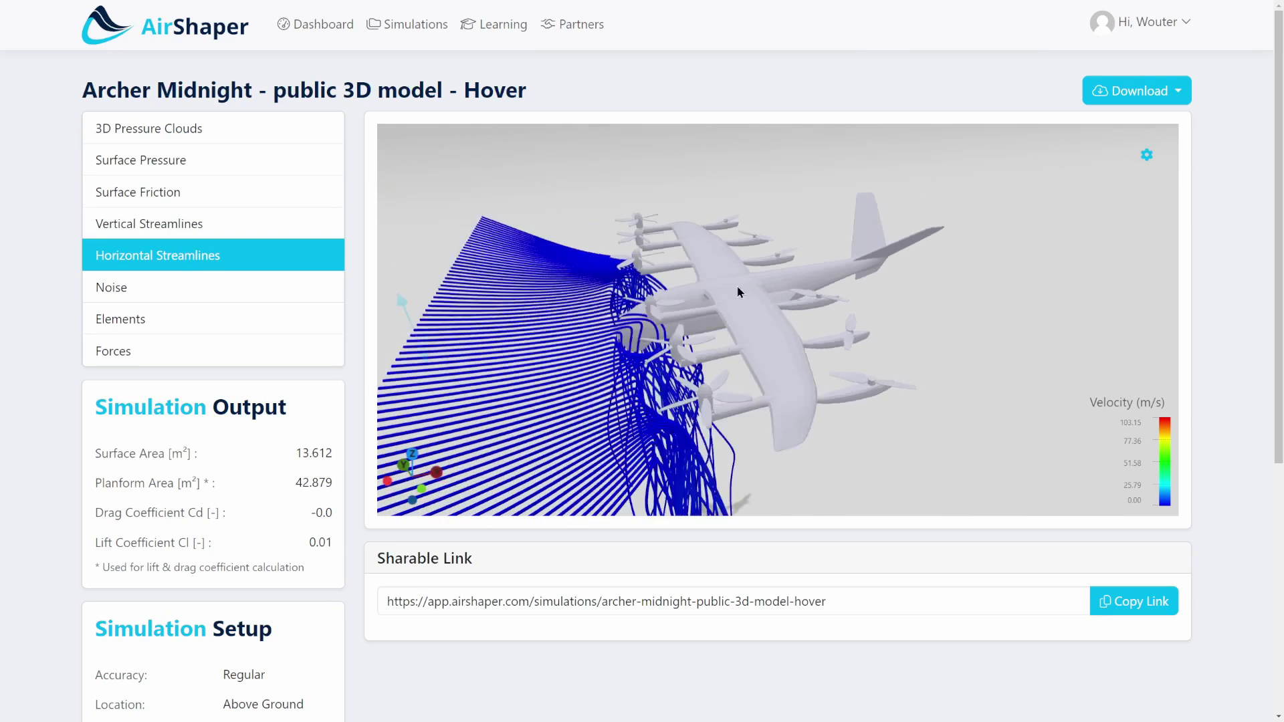
drag(594, 364, 581, 250)
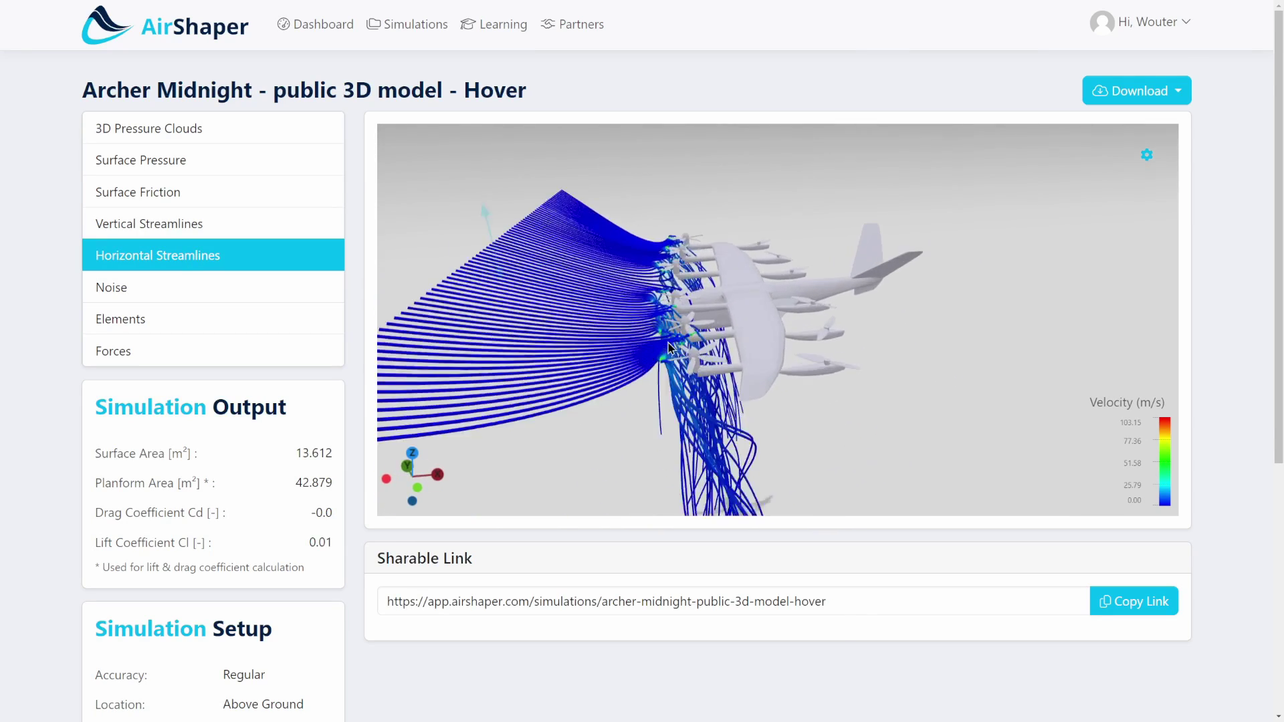
scroll(694, 348, up, 5)
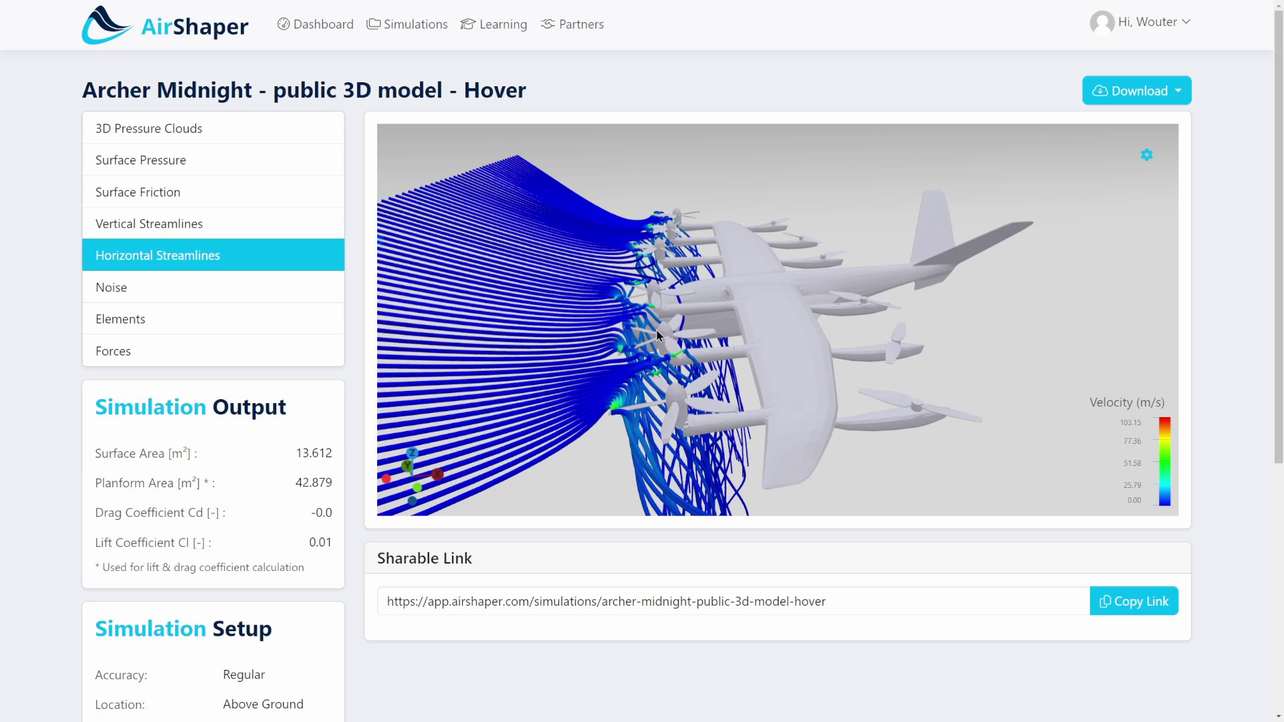
Step: Show the Noise results and examine the blade-tip hotspots on the rotors
click(214, 292)
drag(607, 321, 739, 349)
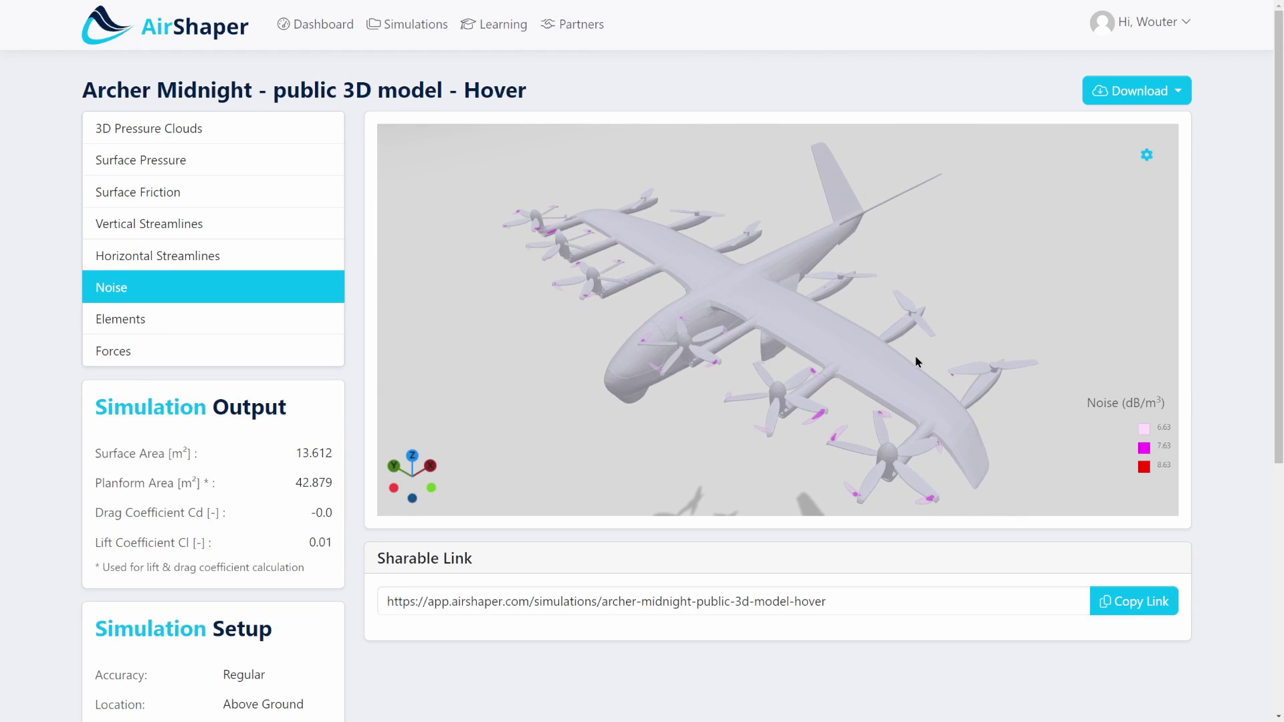
scroll(745, 364, up, 6)
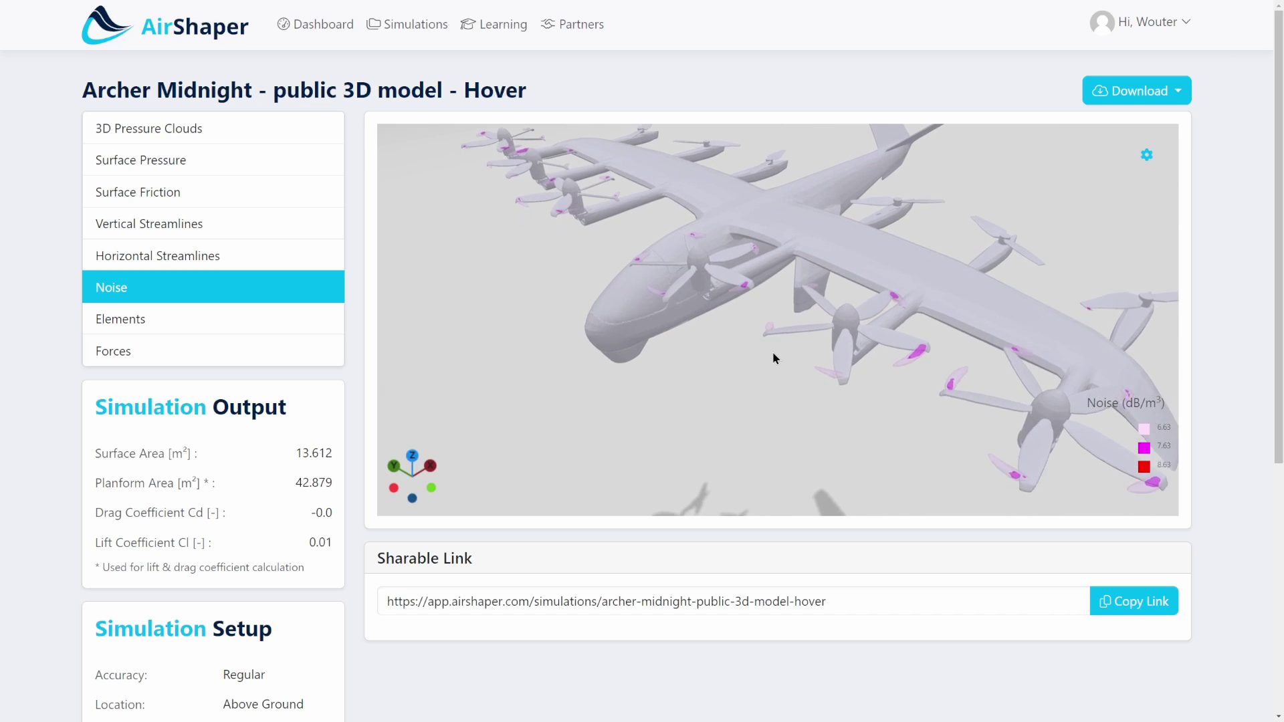
right_drag(824, 341, 743, 340)
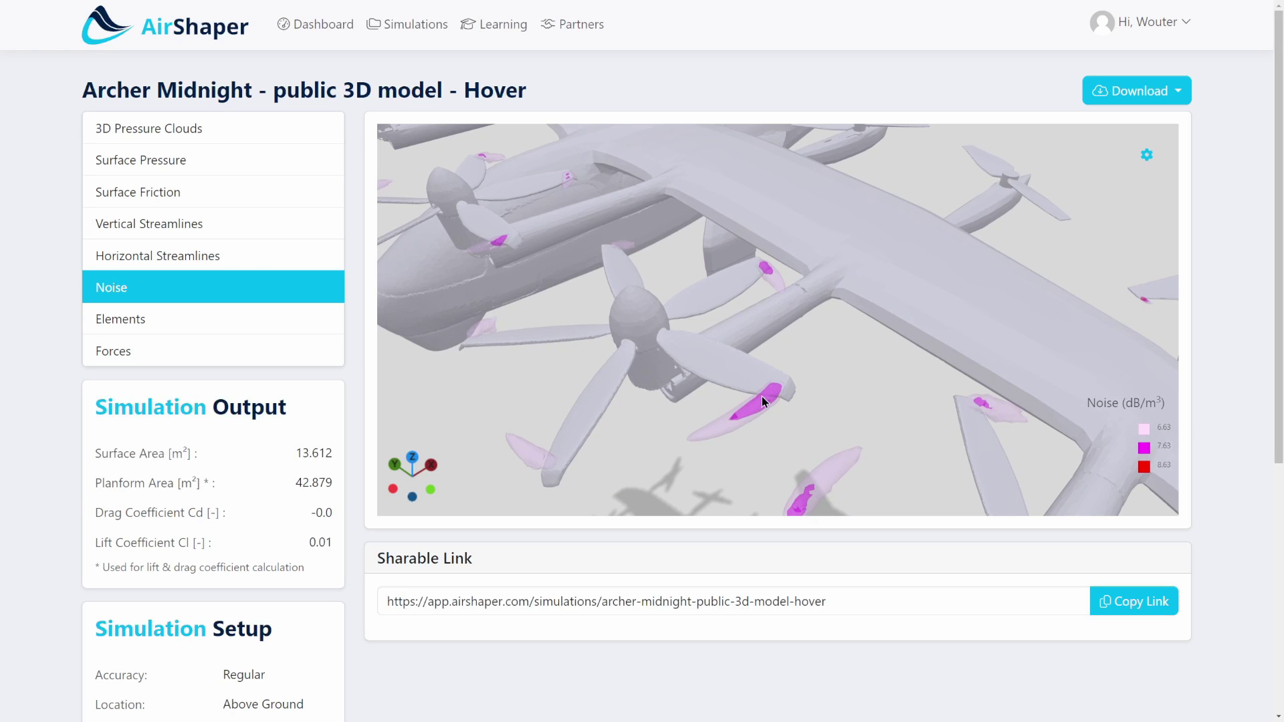
Step: Display the Elements view with every rotor highlighted in blue
scroll(762, 408, down, 5)
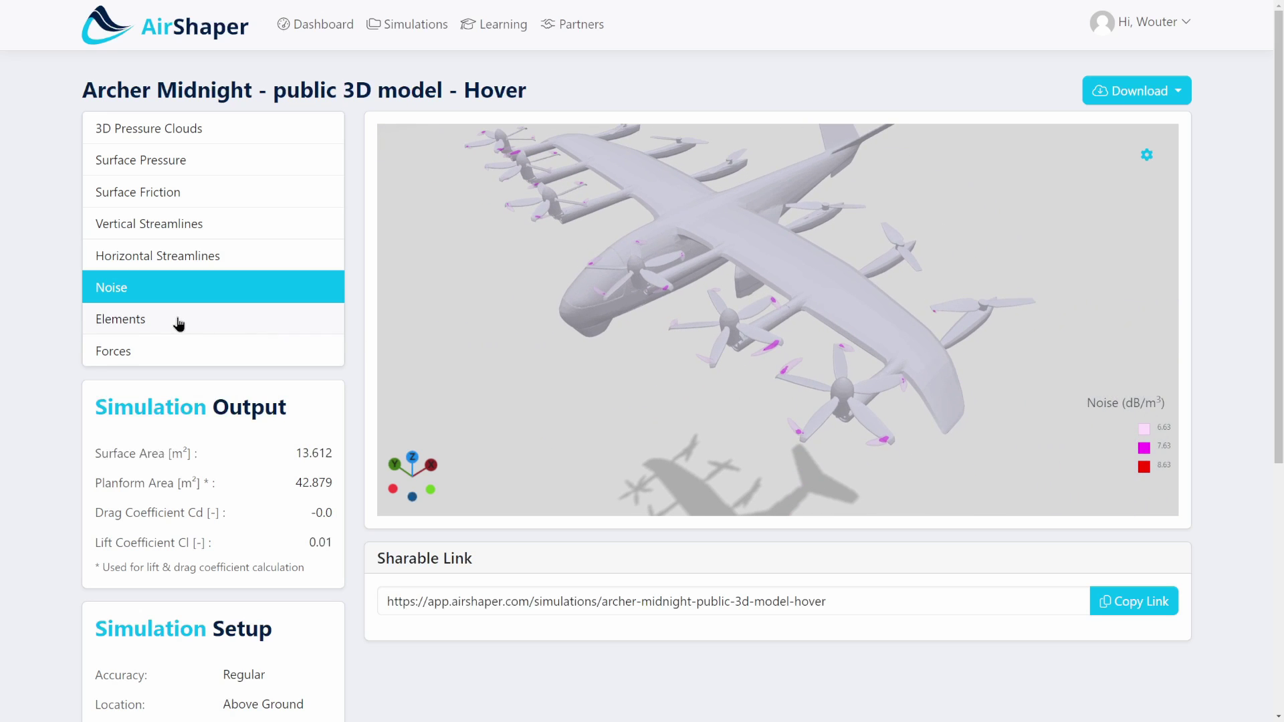
click(178, 320)
scroll(676, 288, up, 3)
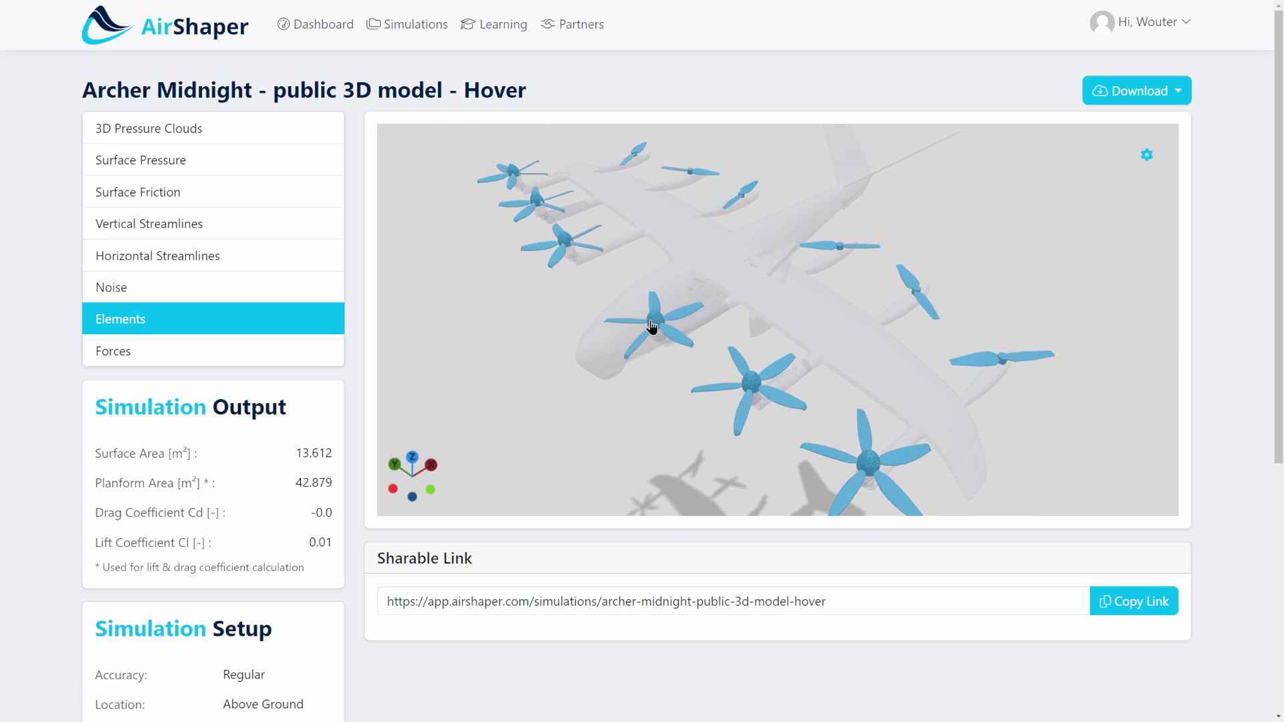
Step: Show the performance data for propeller o-041, then for rotor o-057 from a lower angle
click(653, 332)
drag(644, 442, 685, 388)
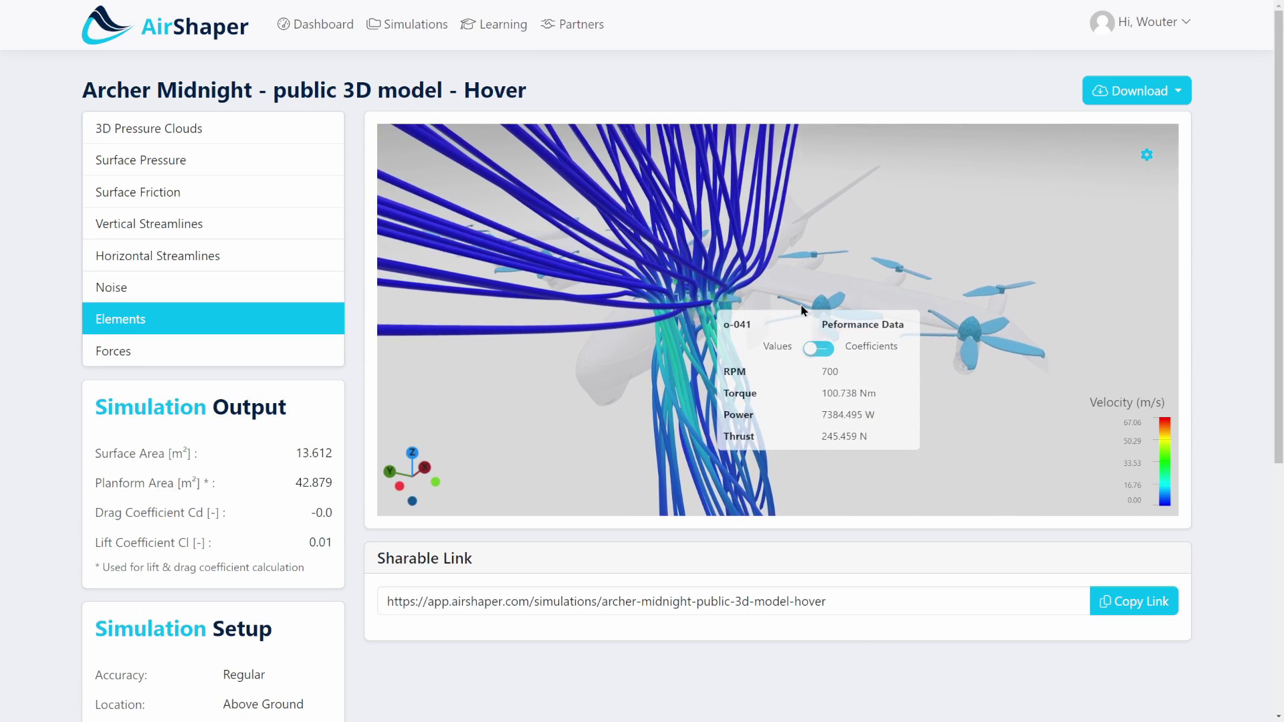
double_click(828, 302)
click(828, 312)
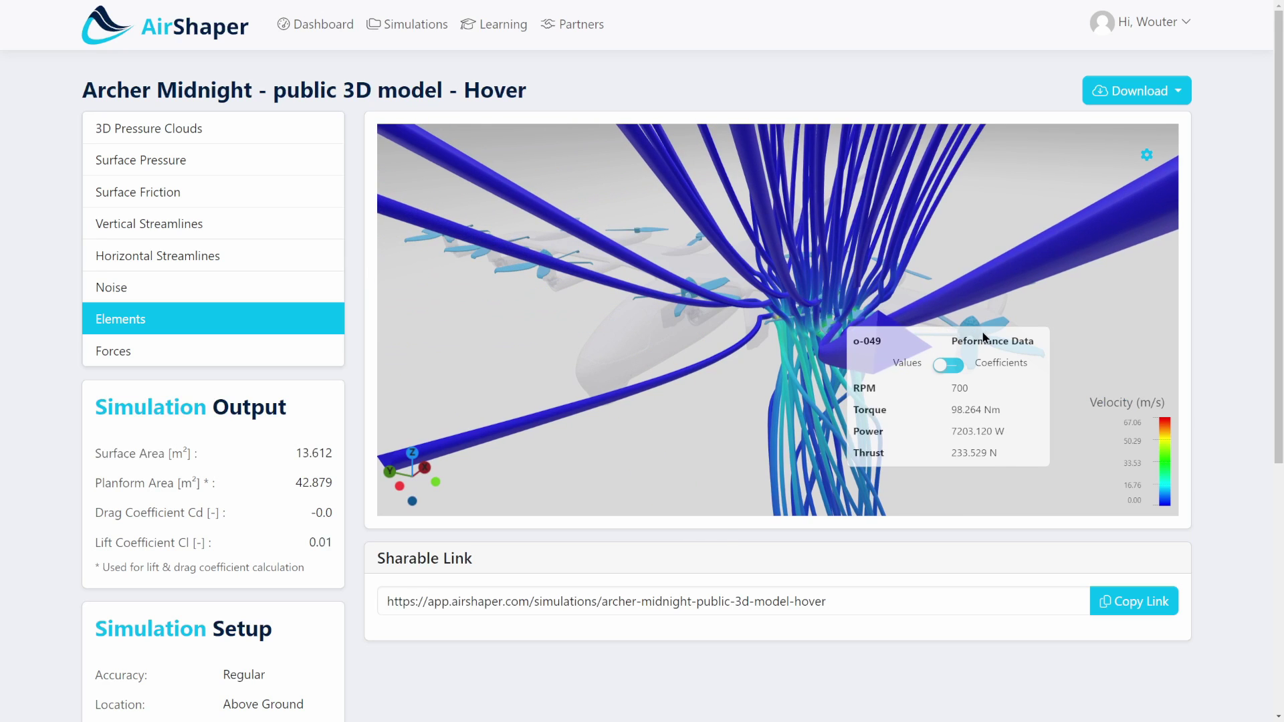
drag(969, 332, 706, 304)
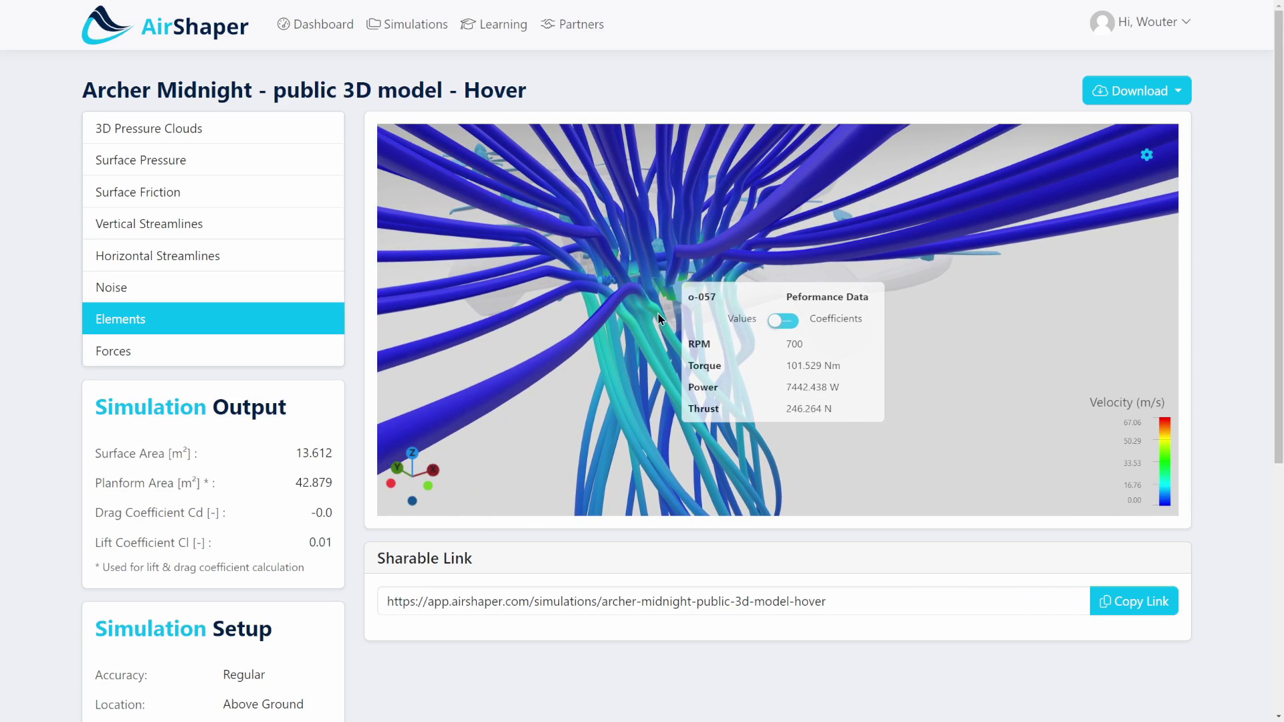
Step: Switch rotor performance to coefficients and inspect advance ratio, thrust 0.132 and power coefficient values
click(778, 325)
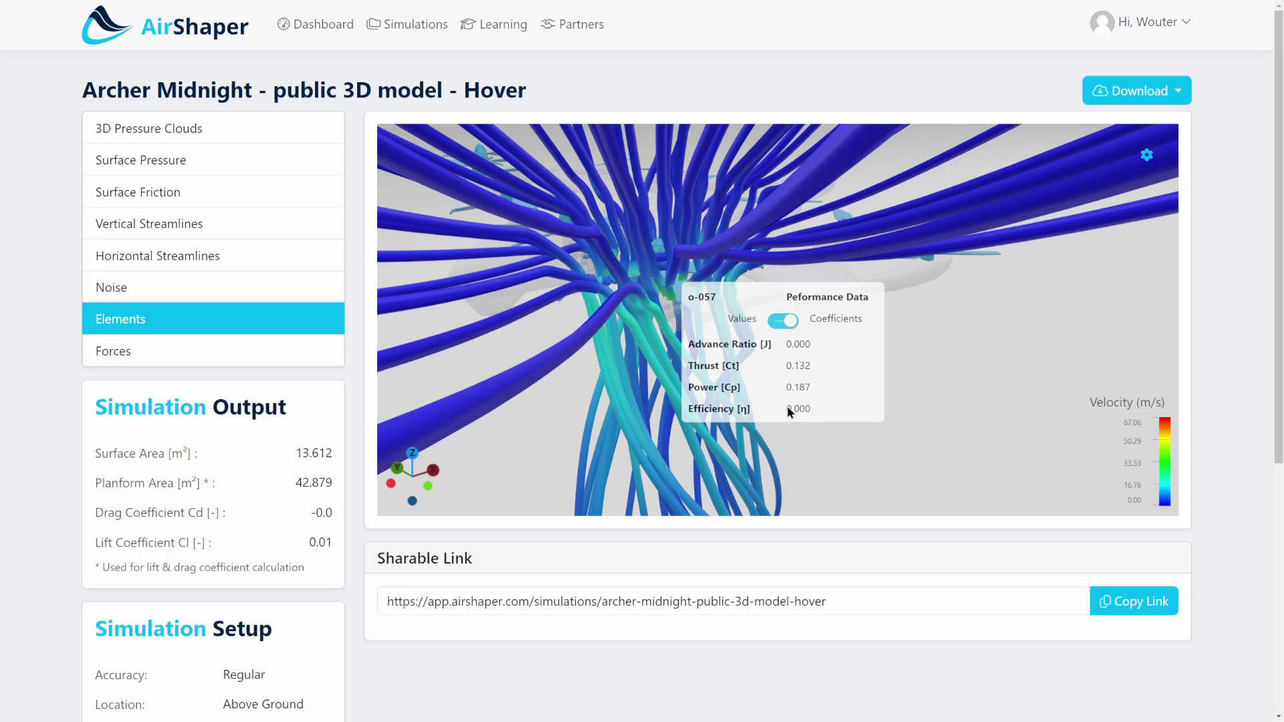
drag(786, 344, 817, 341)
click(817, 342)
double_click(791, 365)
drag(786, 388, 810, 389)
click(821, 380)
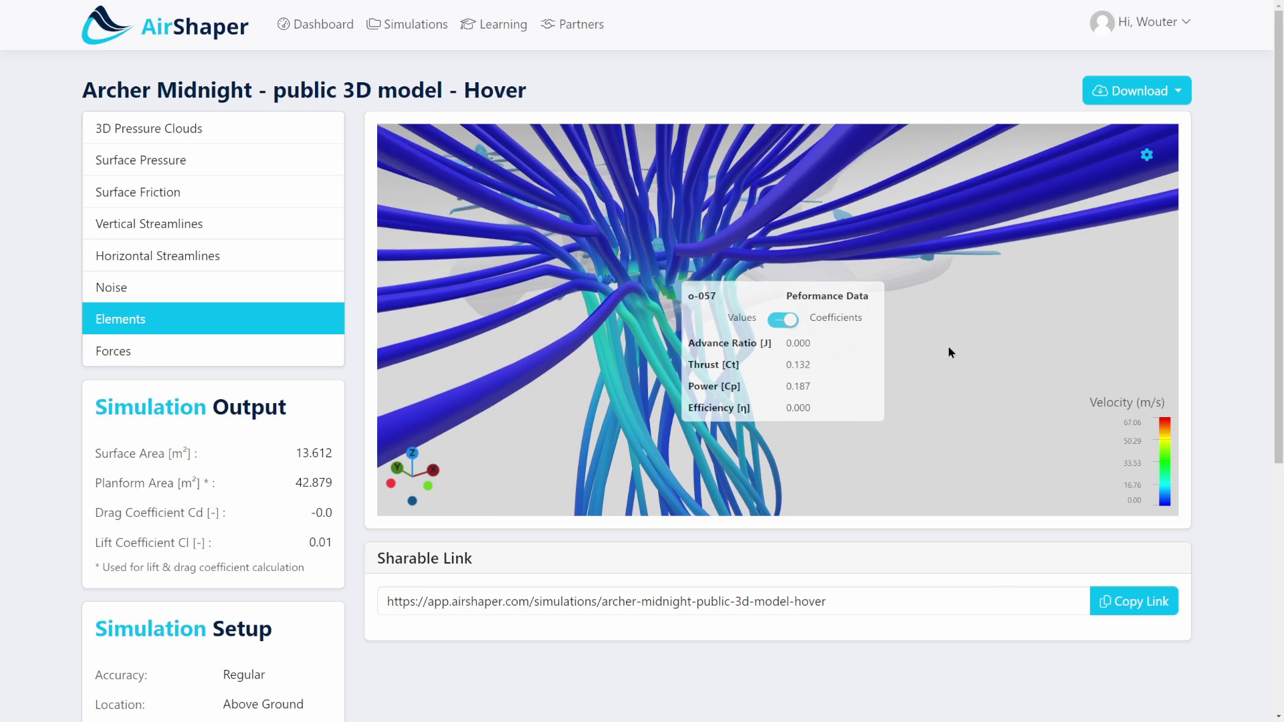
Step: Show rotor o-042's coefficients: thrust Ct 0.132, power Cp 0.186, efficiency 0.000
drag(948, 345, 708, 189)
drag(558, 227, 977, 370)
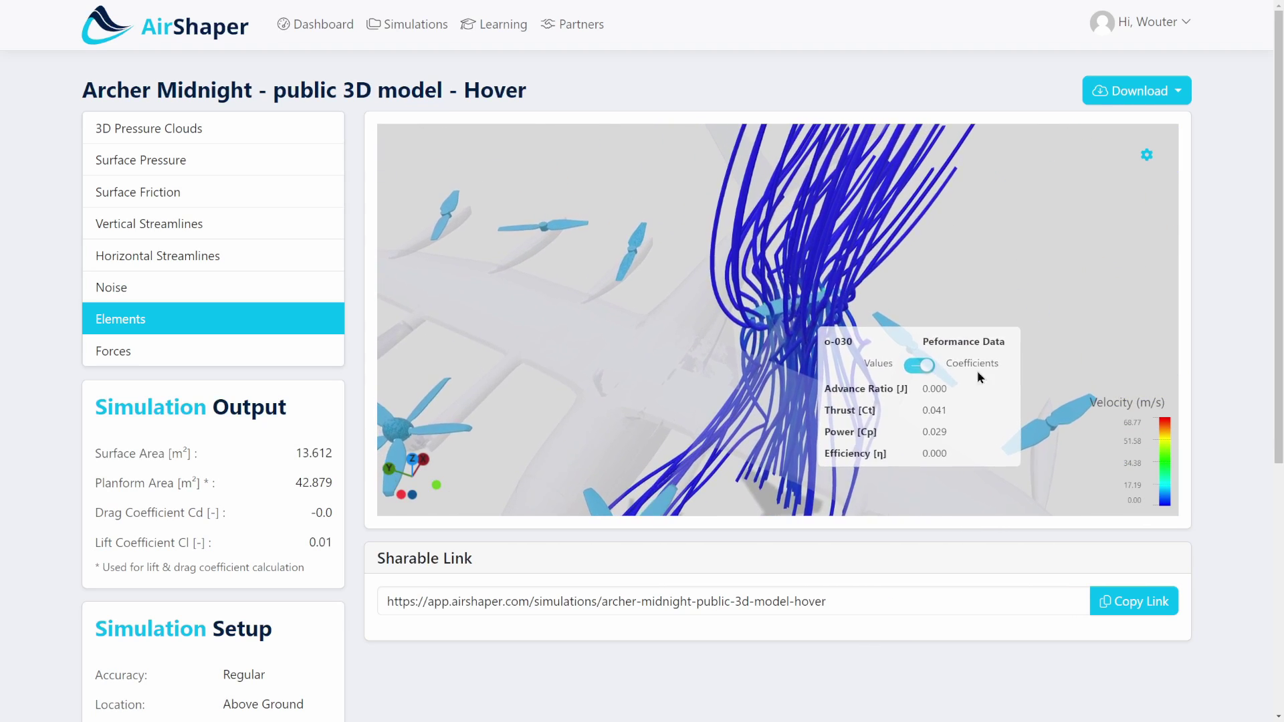
drag(640, 247, 542, 399)
click(510, 393)
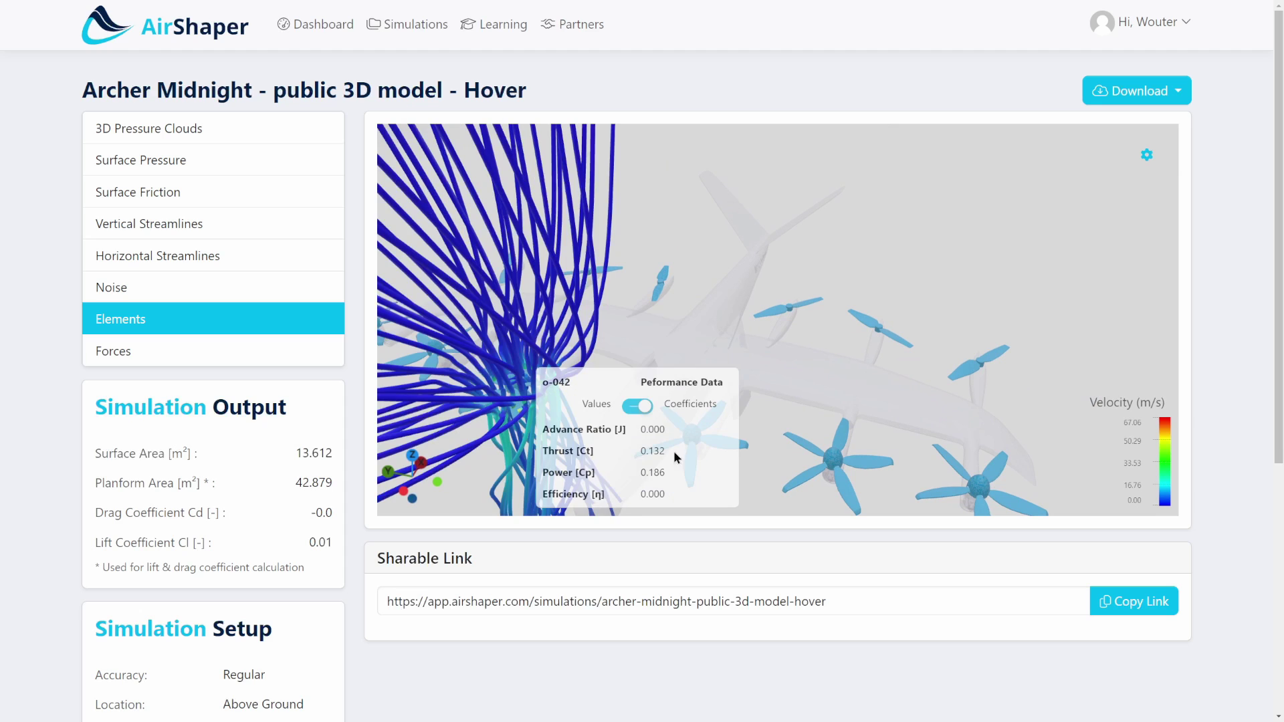
Step: Open the Forces results and pick an aircraft part to read its forces, e.g. force Z 1.56 N
click(180, 366)
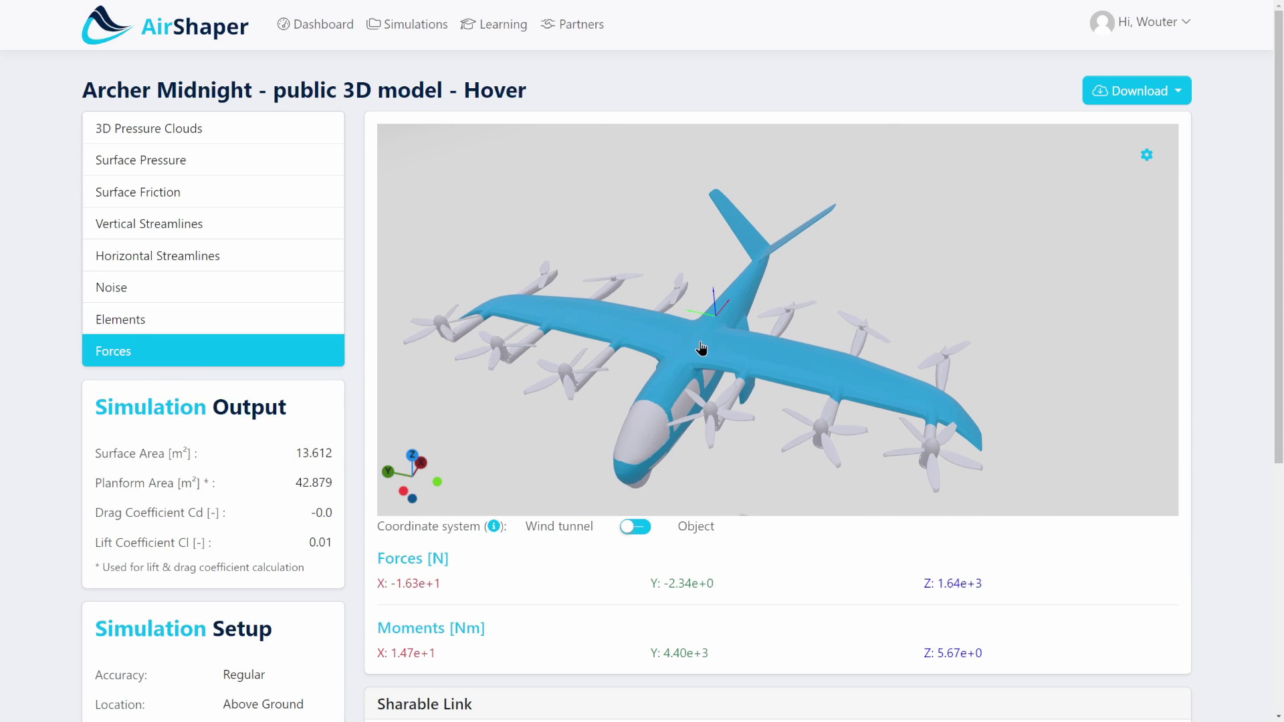
mouse_move(565, 375)
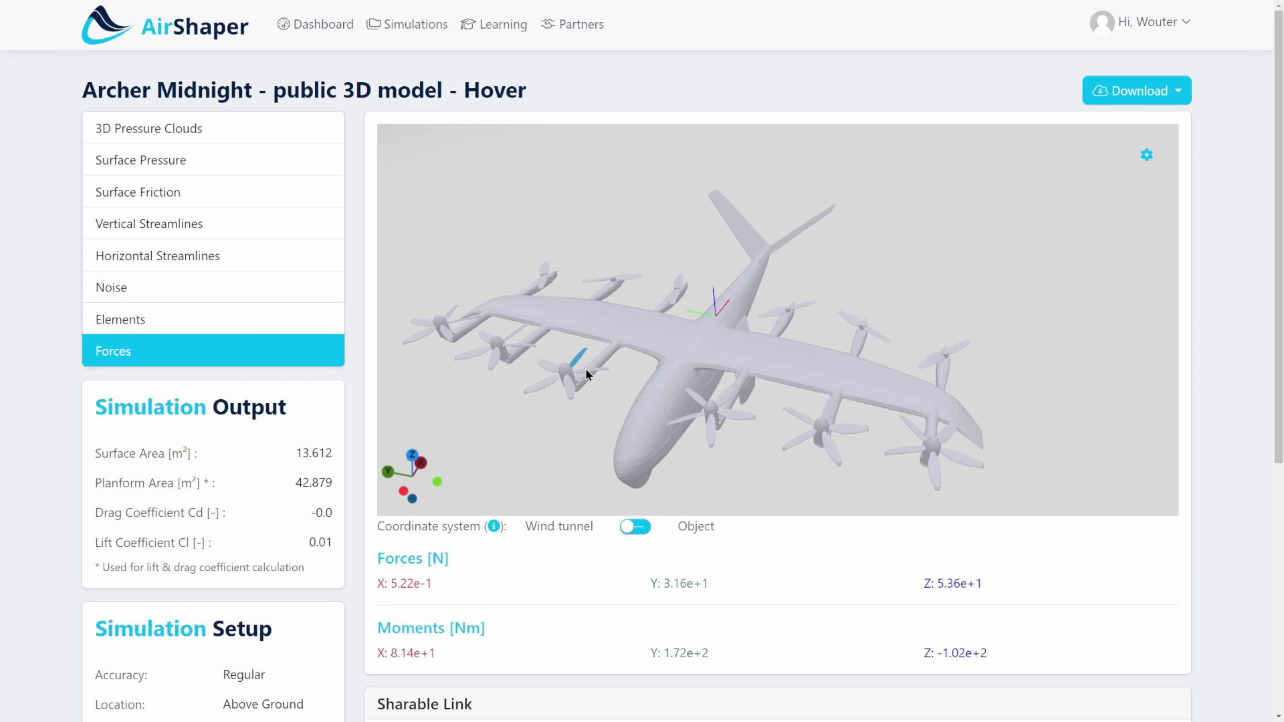
drag(736, 413, 713, 397)
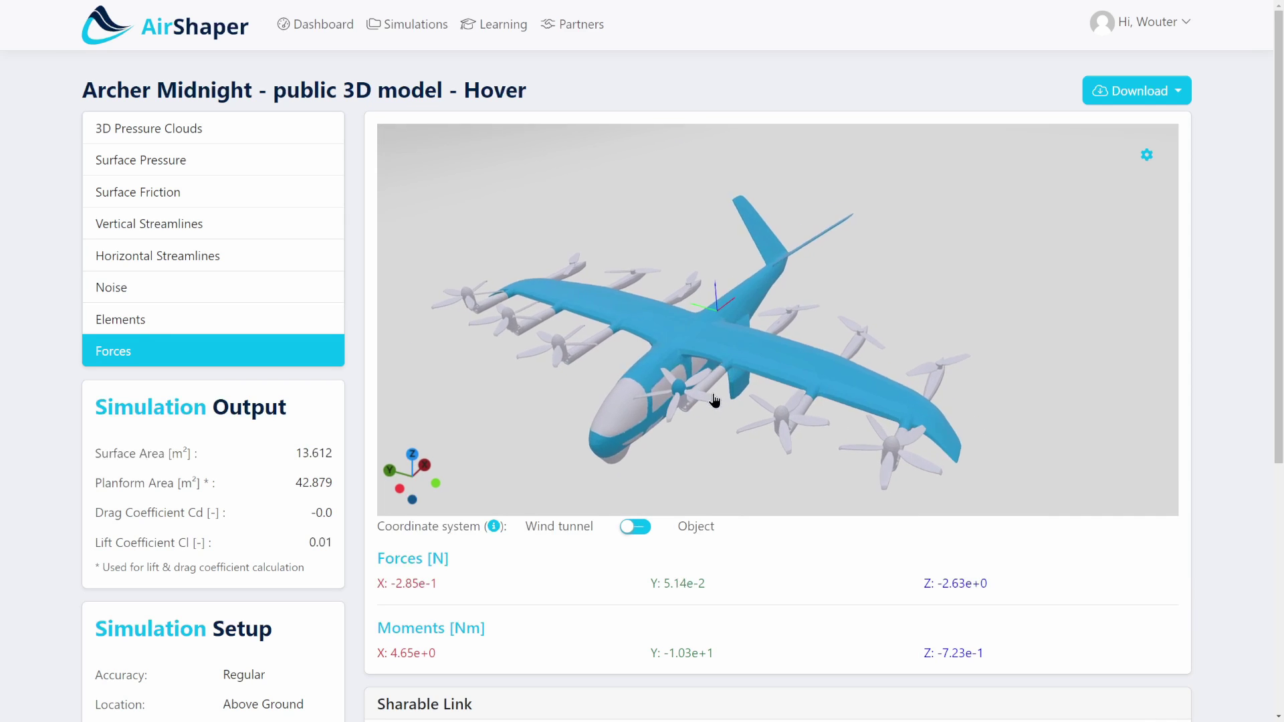
scroll(714, 399, up, 5)
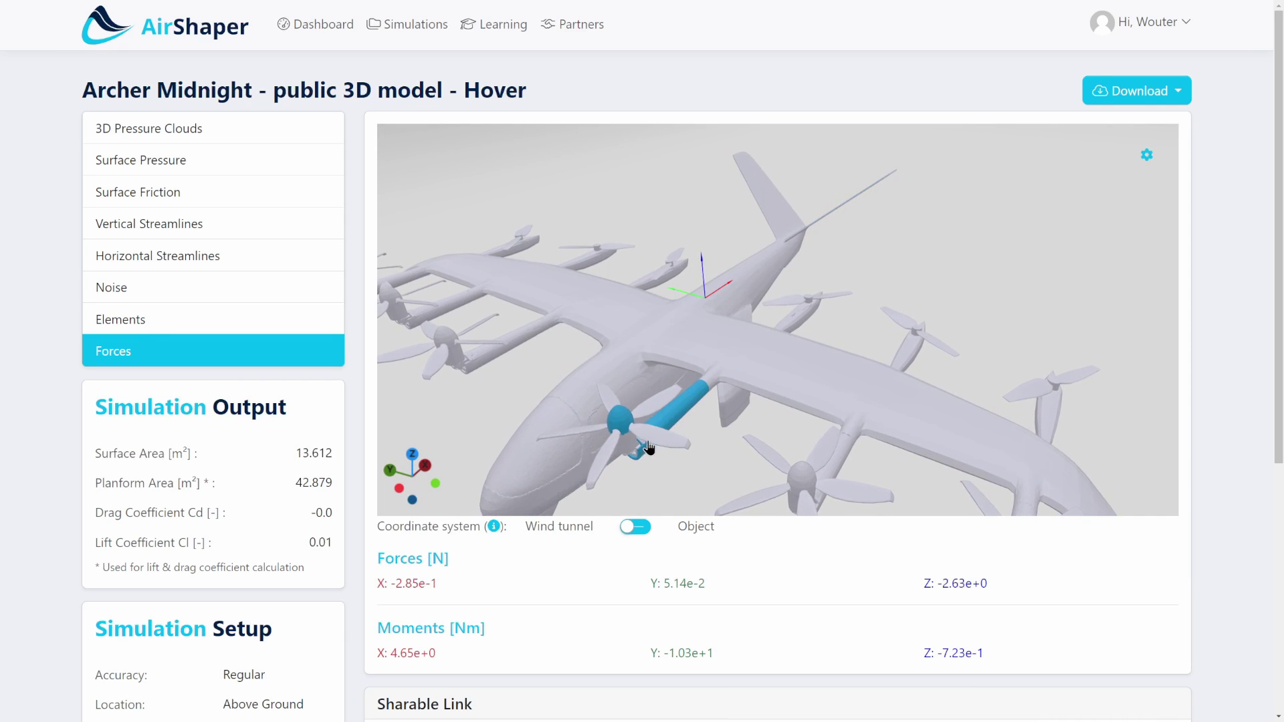
mouse_move(625, 373)
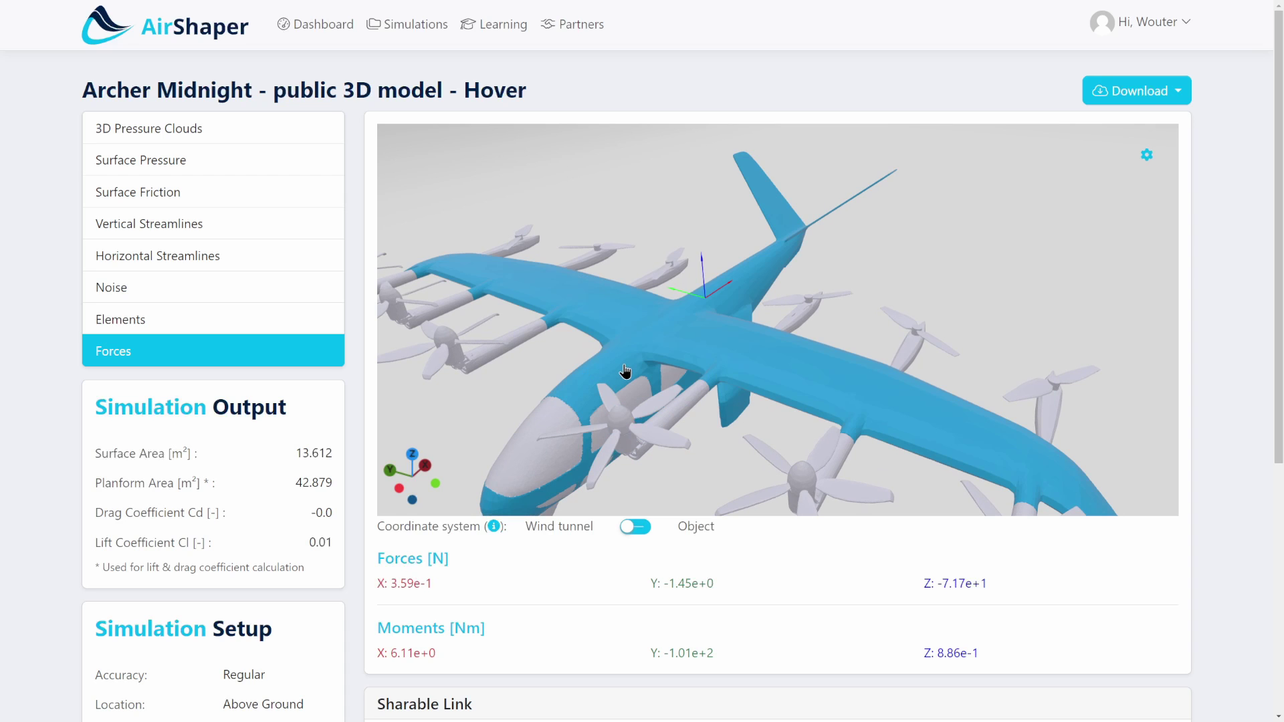
scroll(805, 324, down, 3)
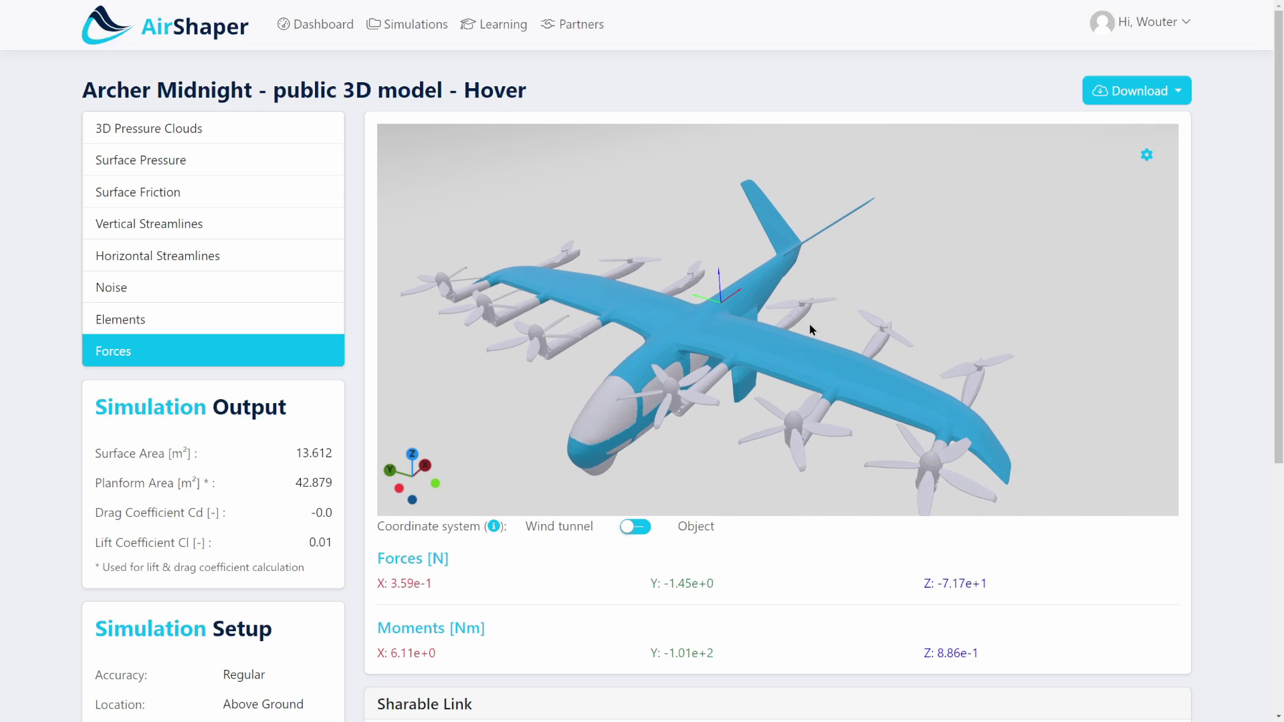
drag(667, 415, 695, 381)
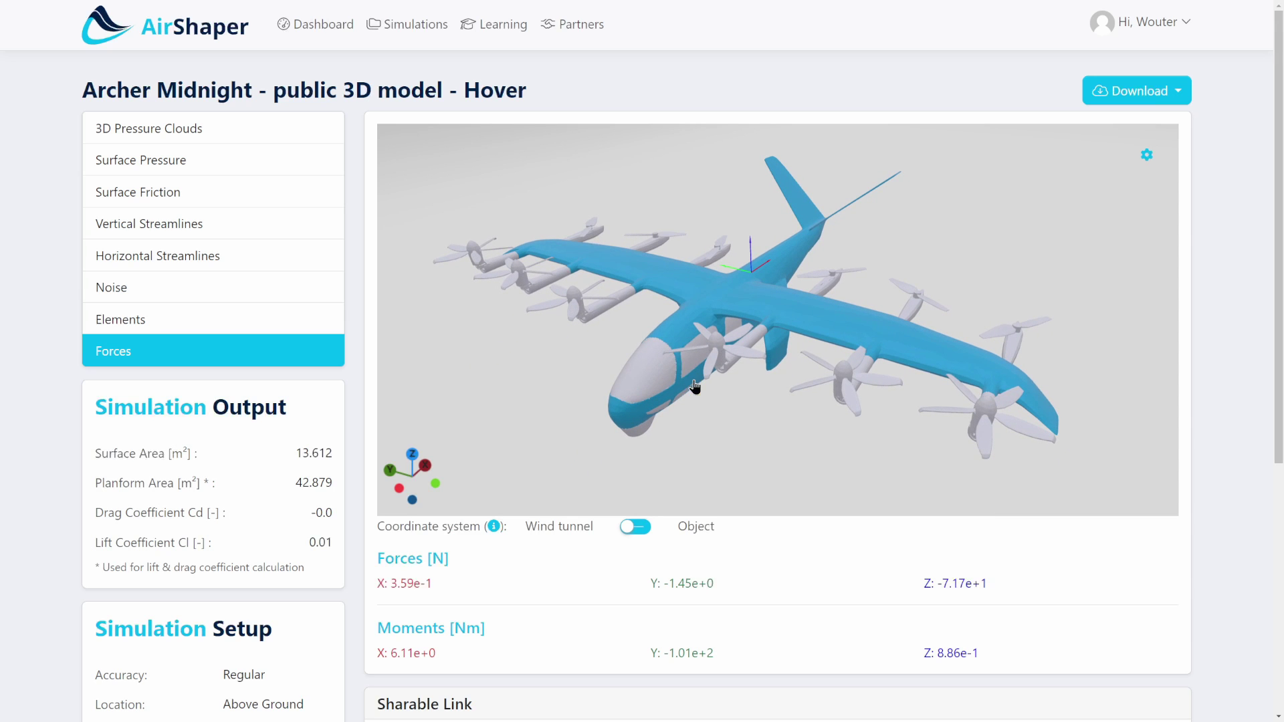
drag(707, 300, 663, 306)
click(646, 387)
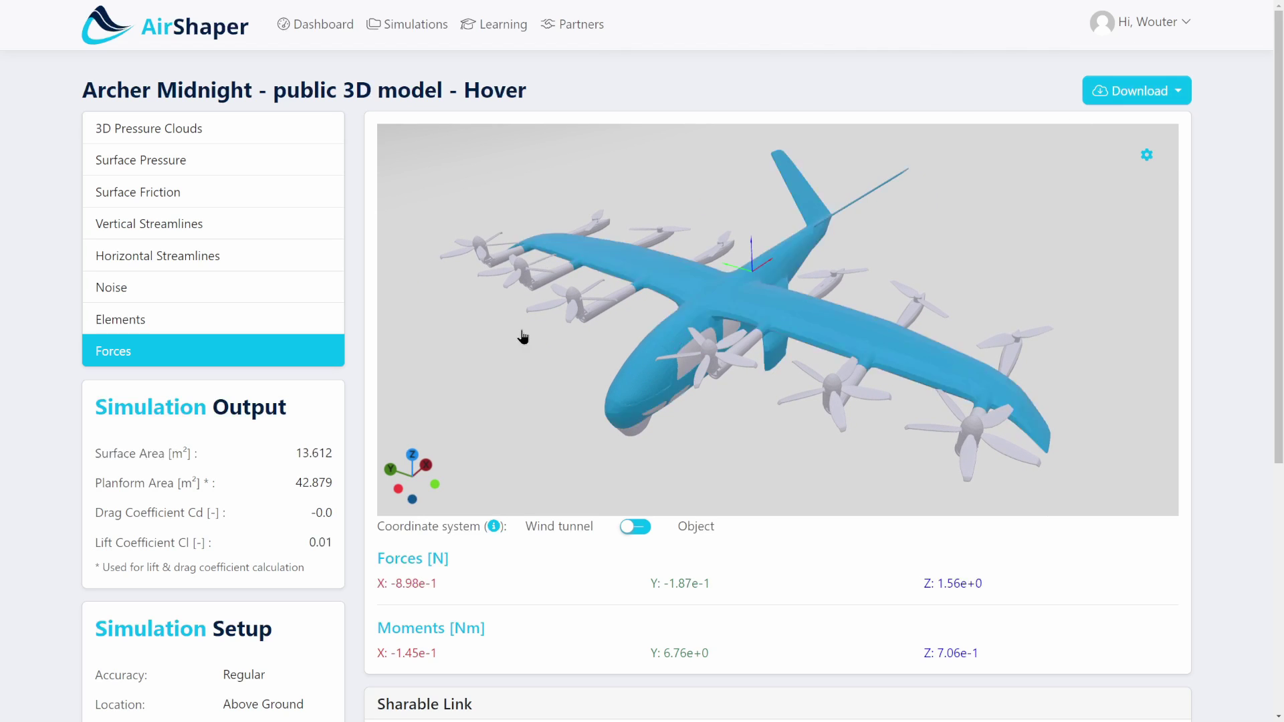
Step: Step through vertical streamlines, friction and pressure to 3D Pressure Clouds, checking the Download list
click(240, 231)
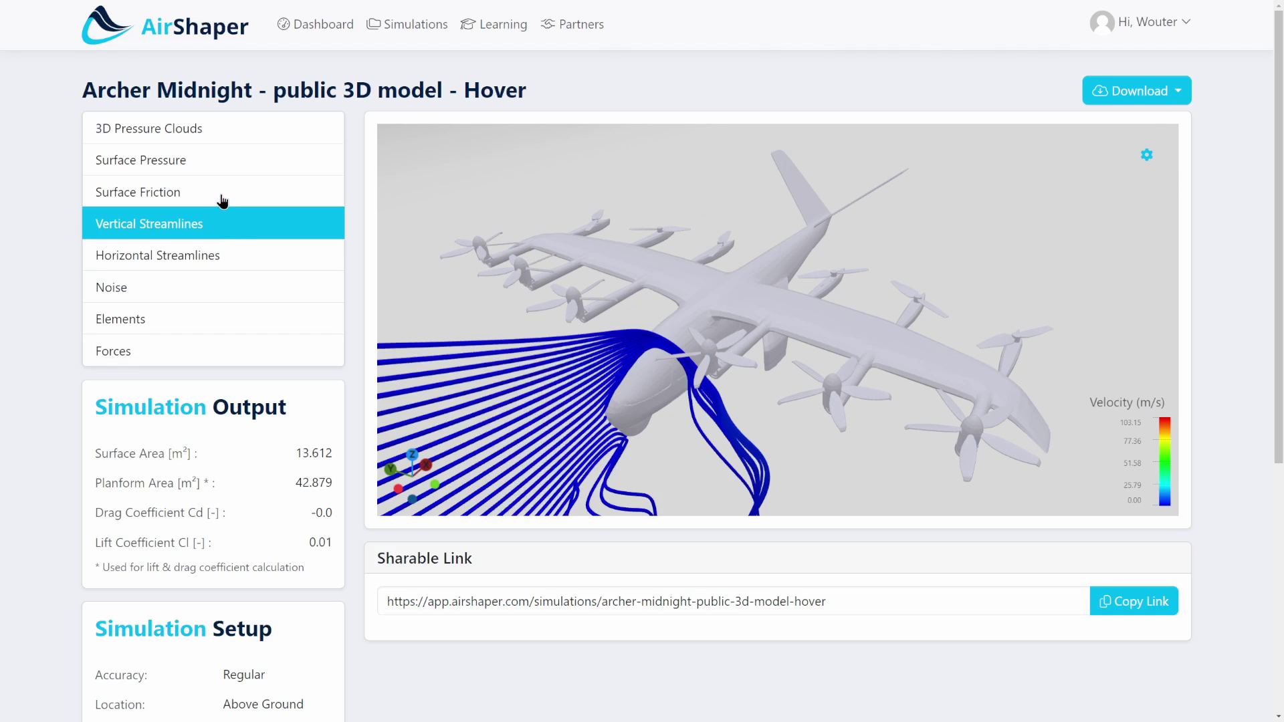
click(225, 197)
click(208, 161)
click(217, 134)
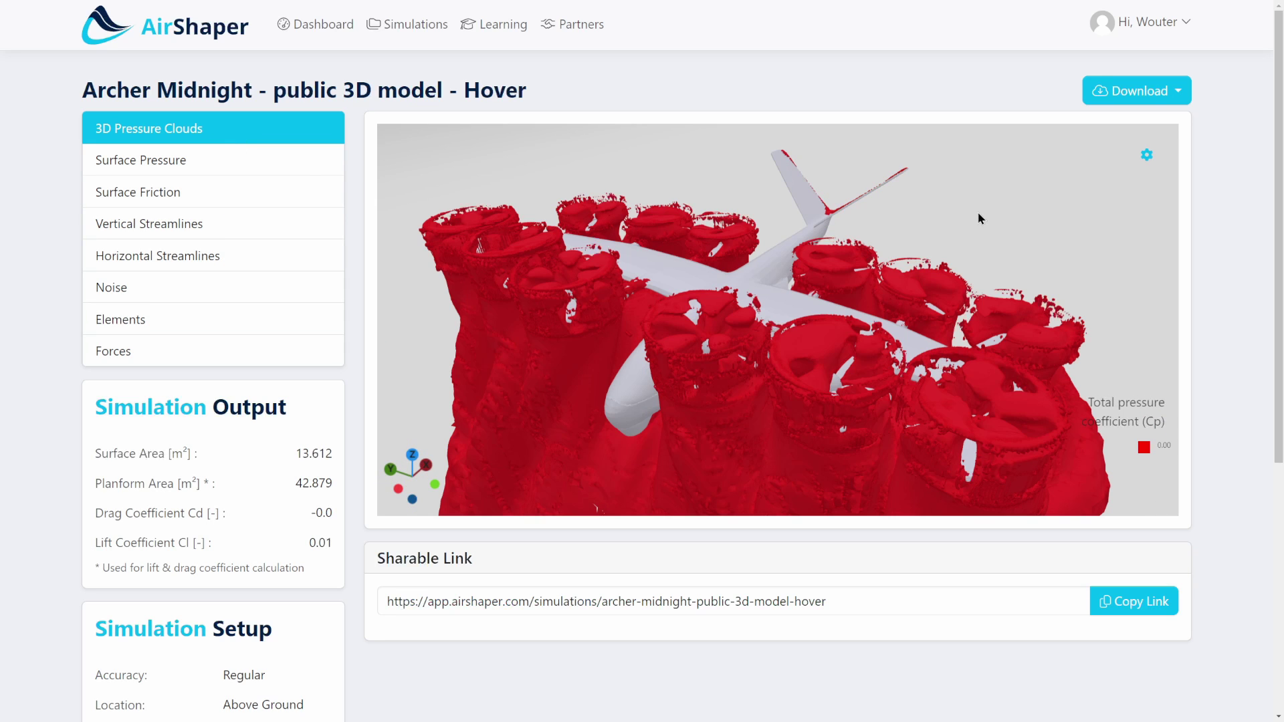
click(1155, 93)
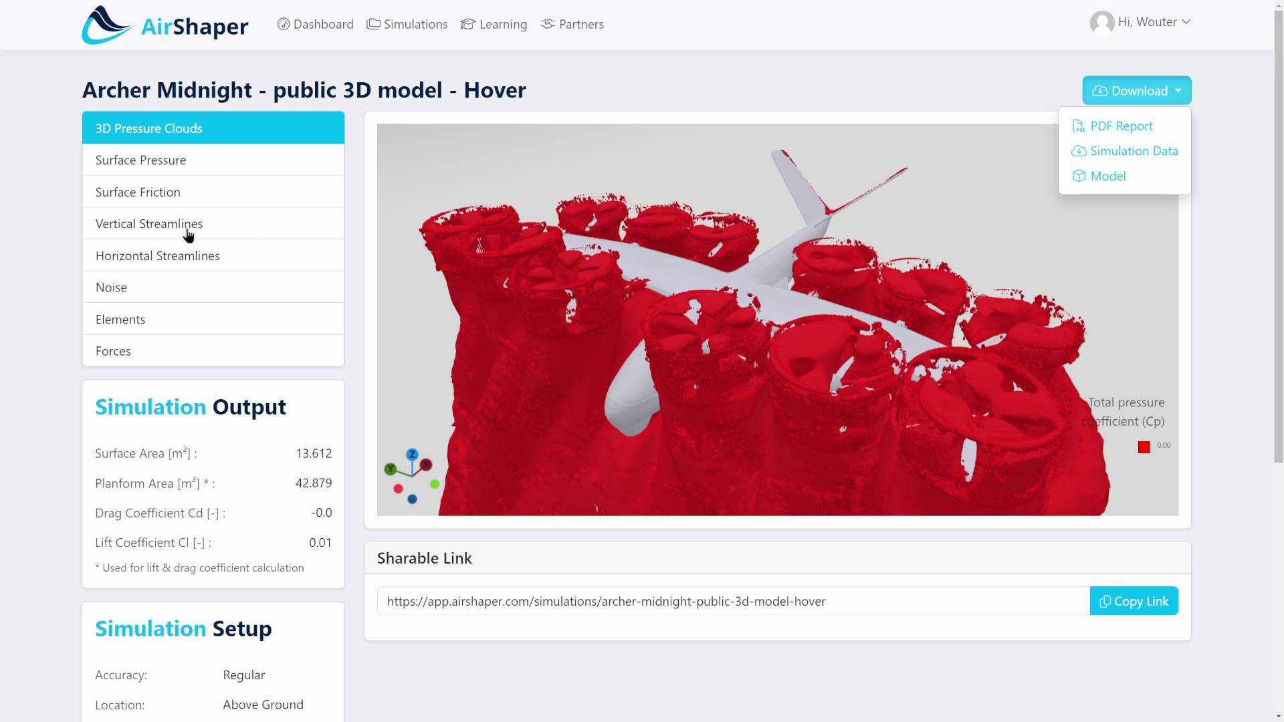
drag(744, 259, 767, 279)
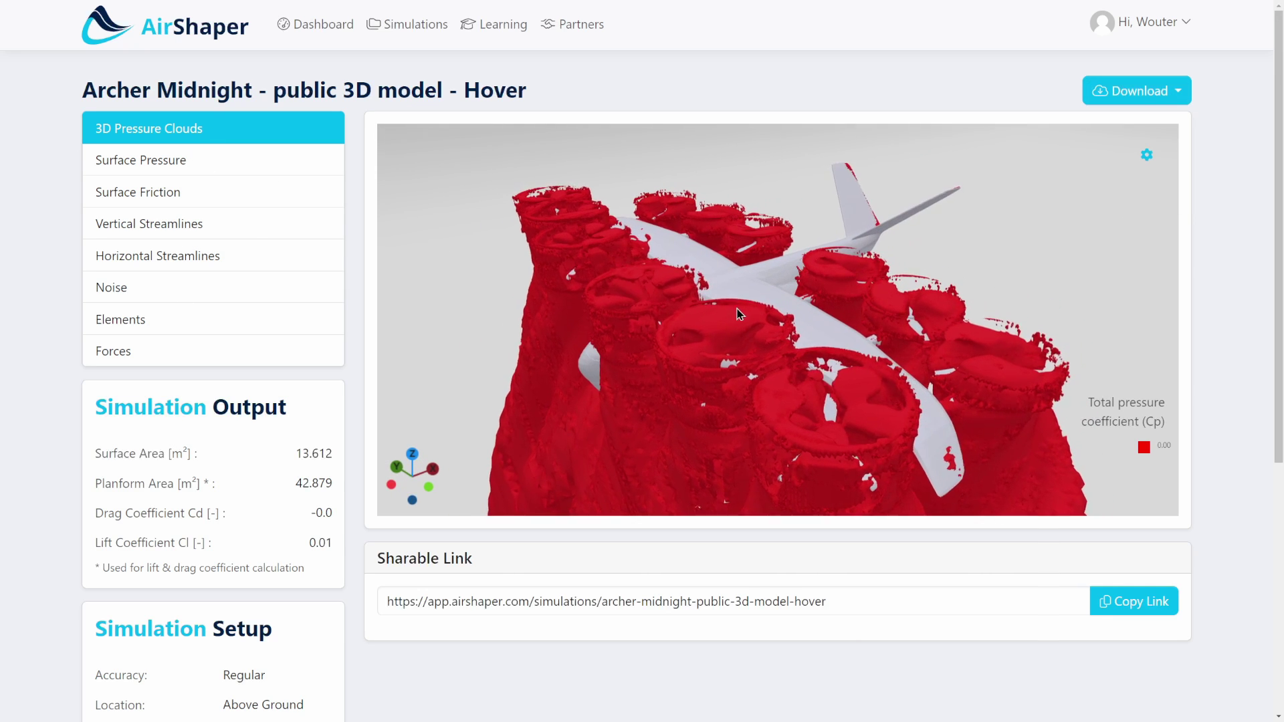